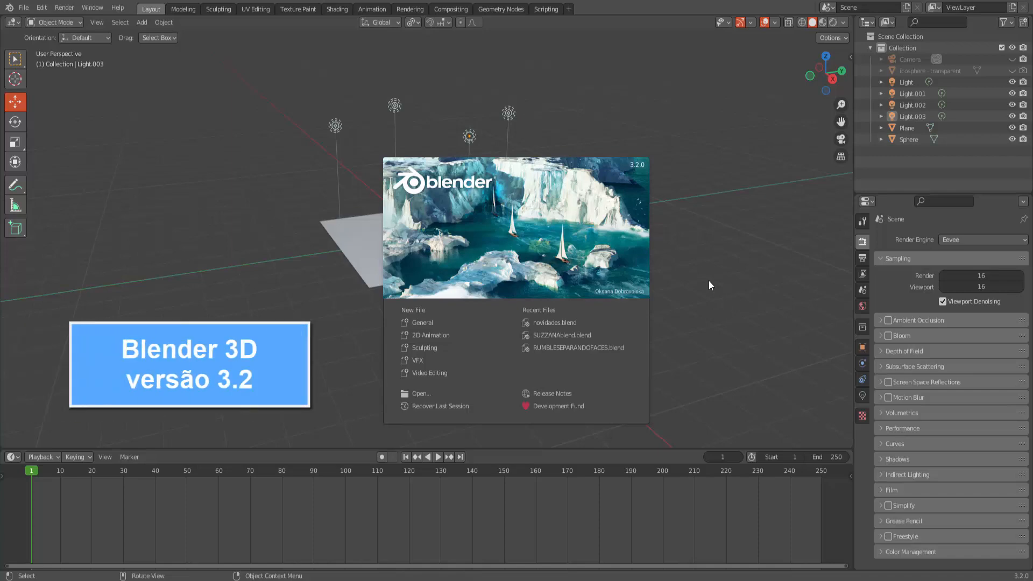
# Dismiss the splash screen and inspect the sphere, plane and four point lights from above and in perspective
pyautogui.click(709, 282)
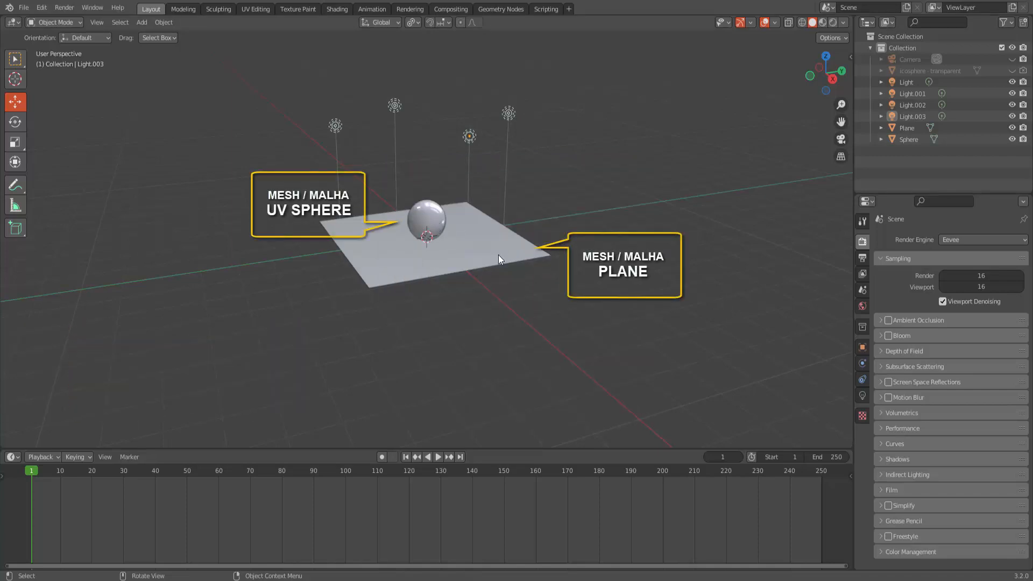
pyautogui.moveTo(551, 305)
pyautogui.mouseDown(button='middle')
pyautogui.moveTo(566, 316)
pyautogui.moveTo(550, 309)
pyautogui.mouseUp(button='middle')
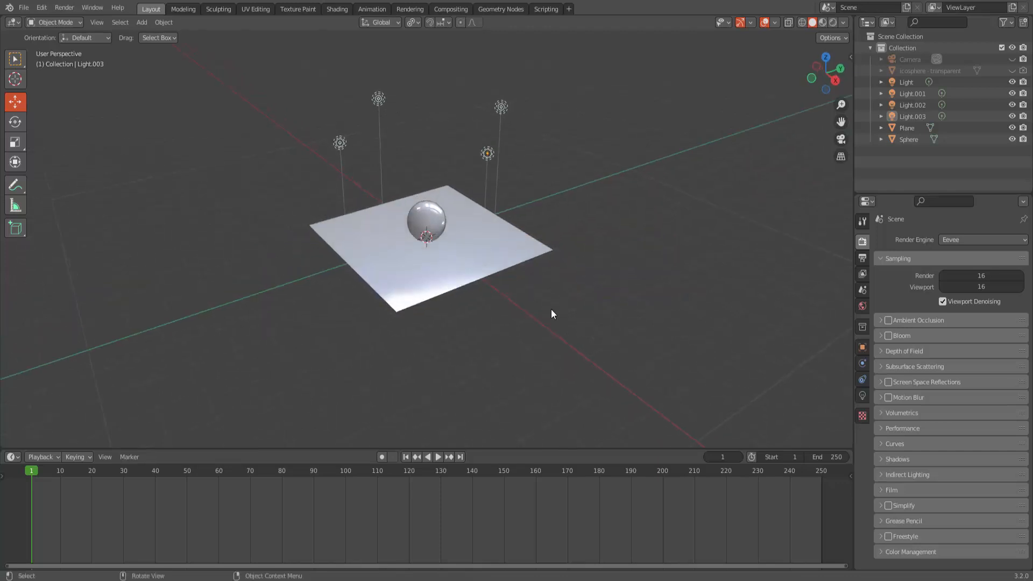
pyautogui.click(826, 57)
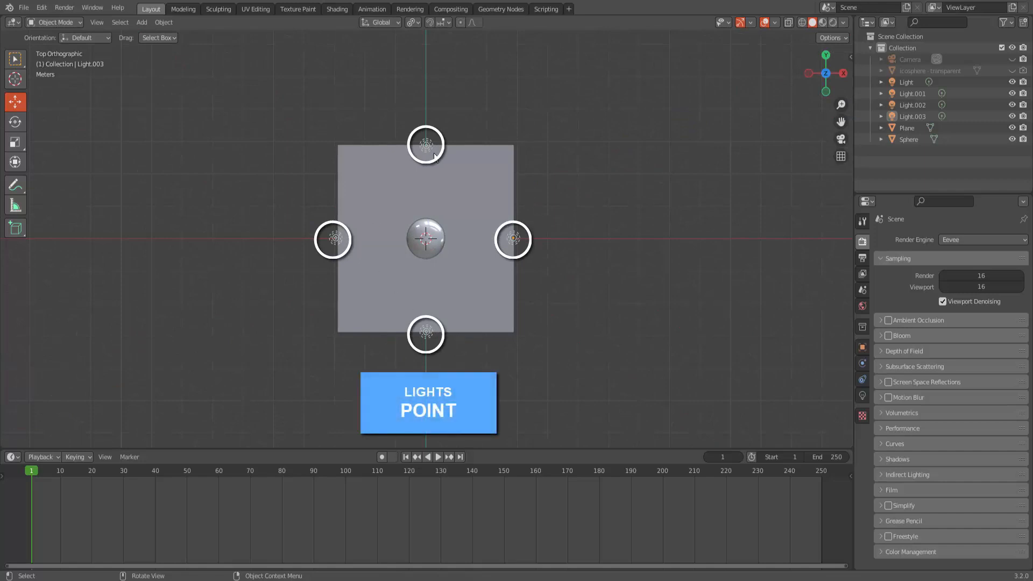
pyautogui.moveTo(826, 73); pyautogui.dragTo(753, 17)
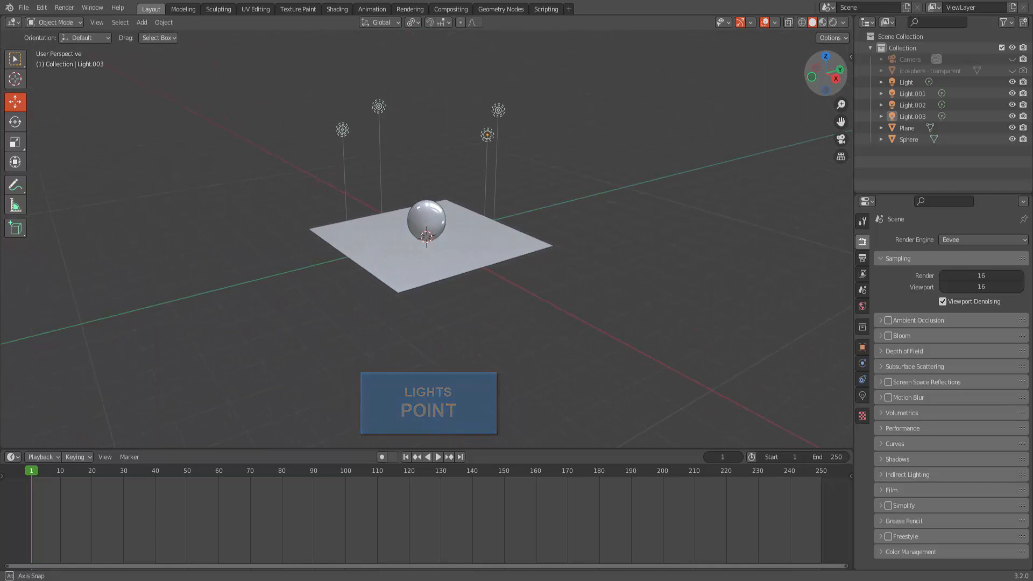
# Select the front point light Light.003 and show its light data settings, including the color
pyautogui.click(487, 134)
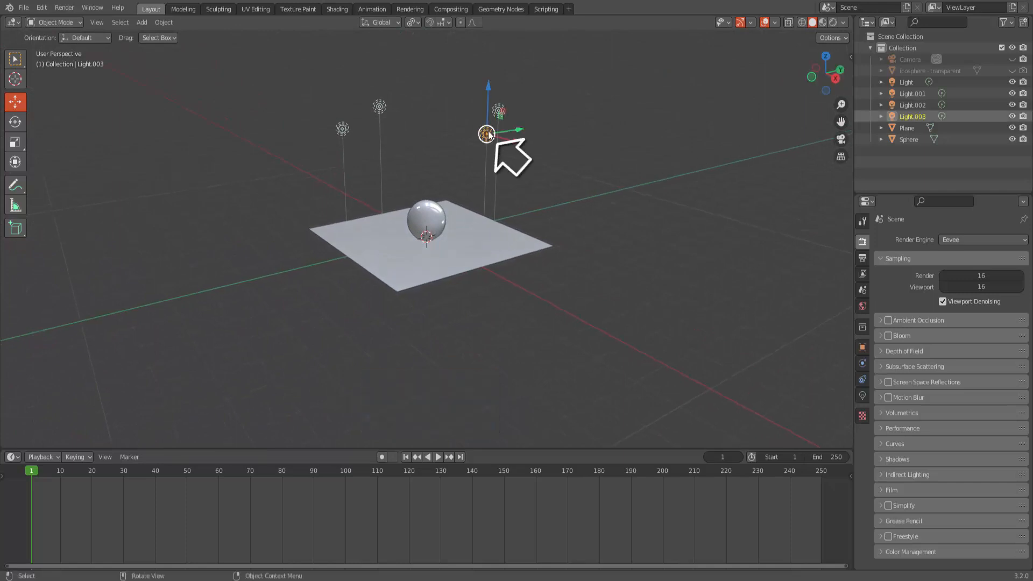
pyautogui.click(863, 396)
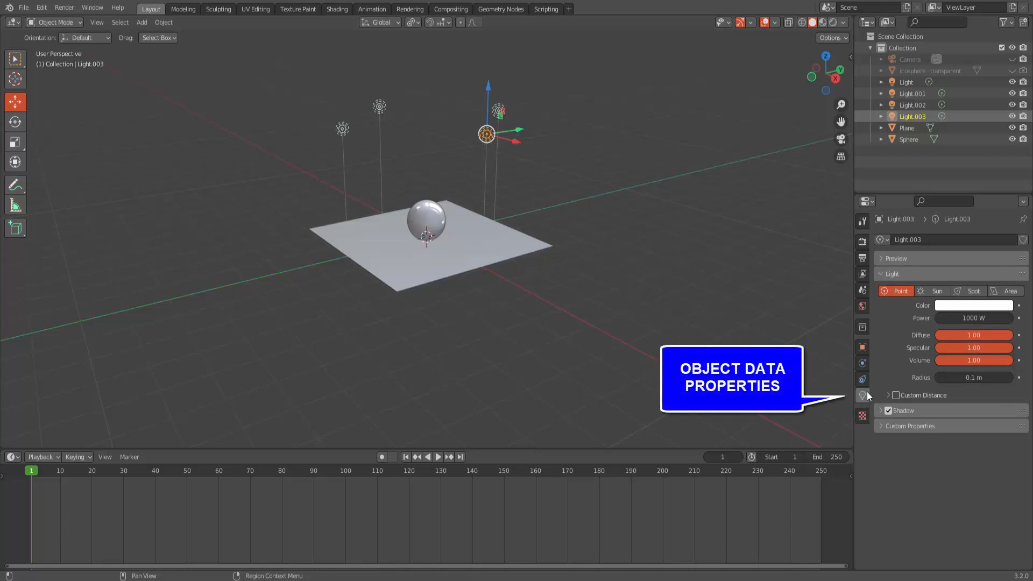
pyautogui.click(955, 305)
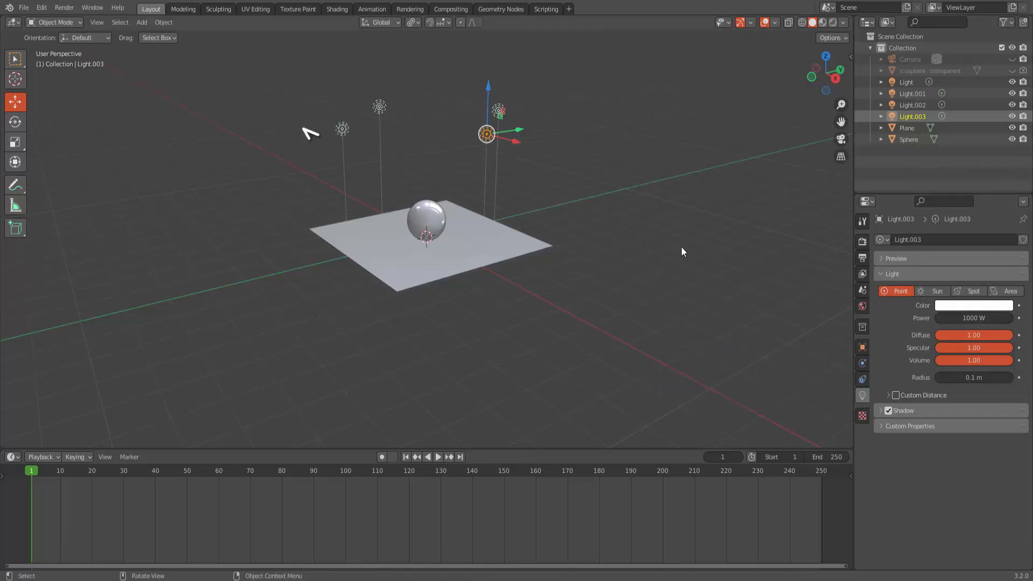
# Set the color of the point light named Light to red, with hue 0.004 and saturation 0.972
pyautogui.click(342, 129)
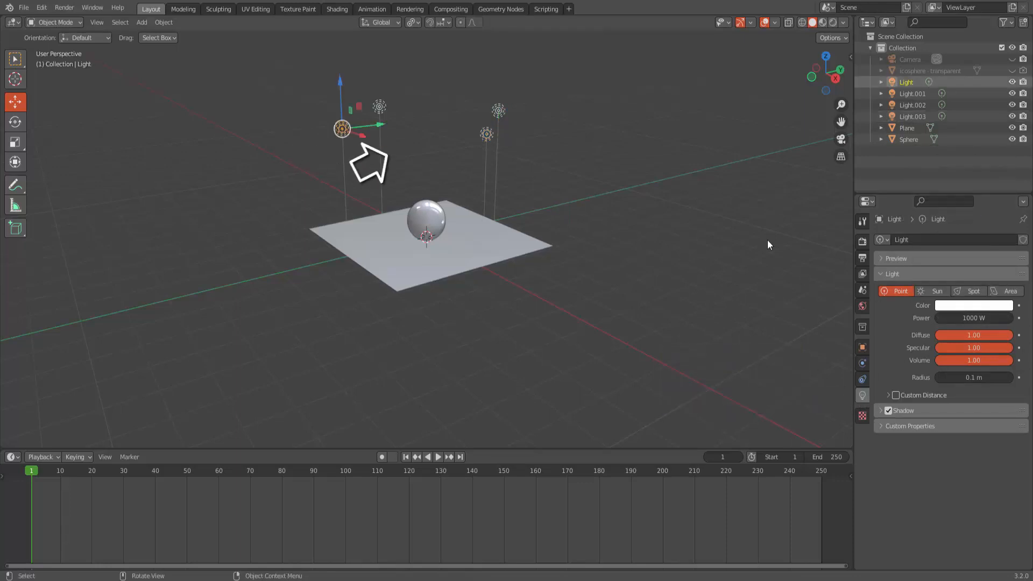
pyautogui.click(969, 304)
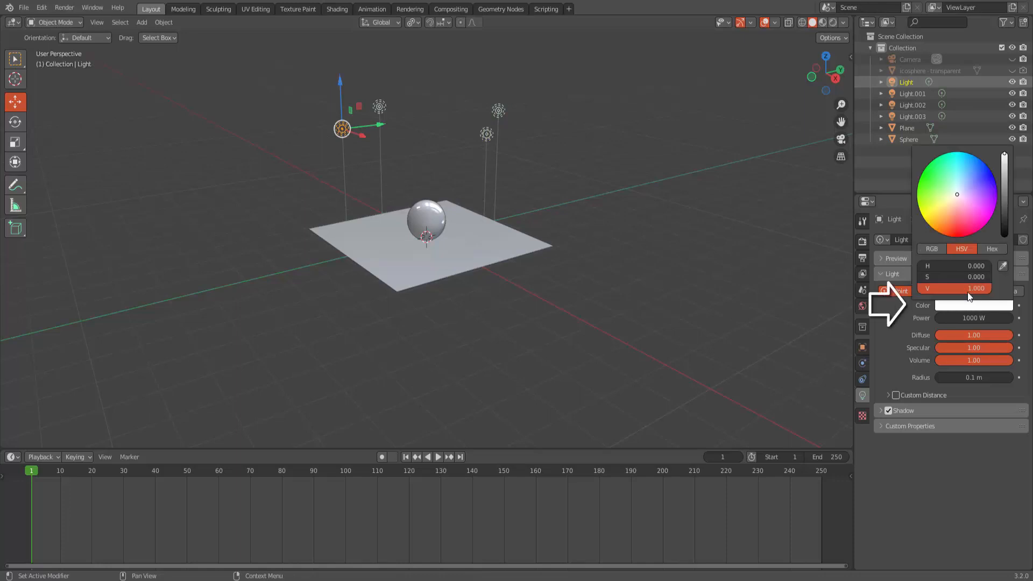
pyautogui.click(951, 228)
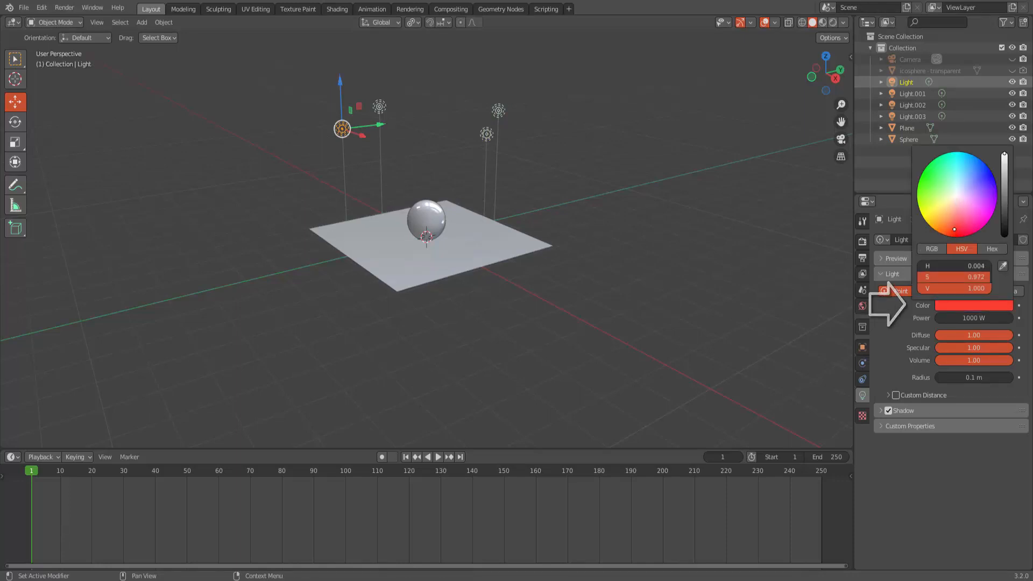
# Set the color of the point light Light.001 to yellow, with hue 0.127
pyautogui.click(502, 105)
pyautogui.click(968, 305)
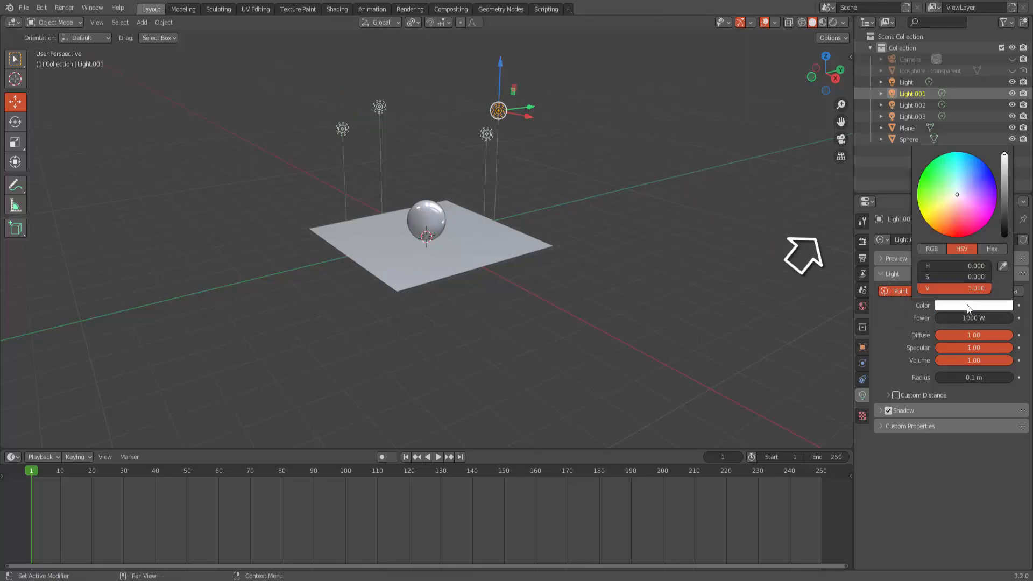
pyautogui.click(929, 218)
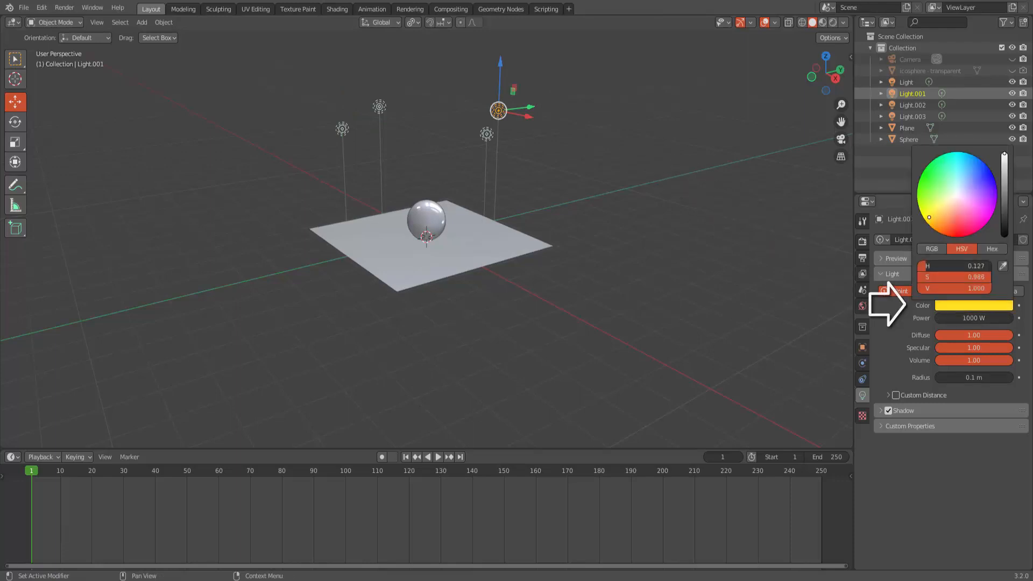
# Set the color of the point light Light.002 to blue
pyautogui.click(381, 108)
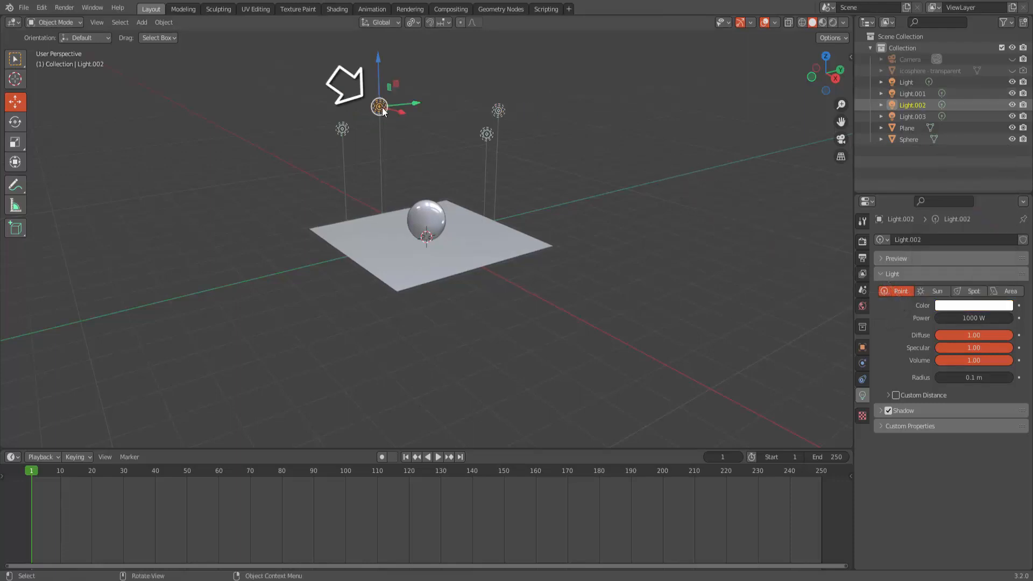
pyautogui.click(969, 305)
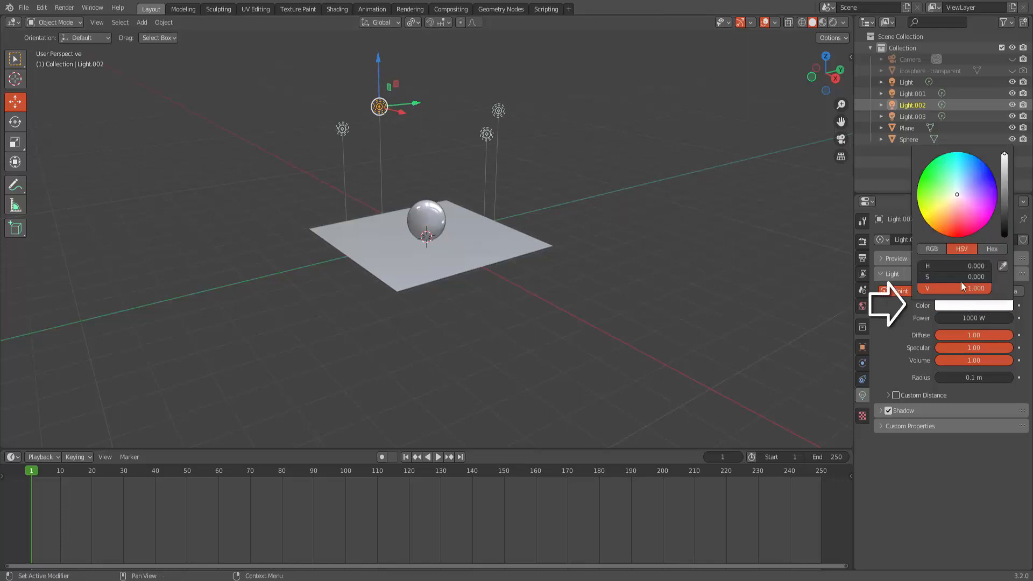
pyautogui.click(984, 167)
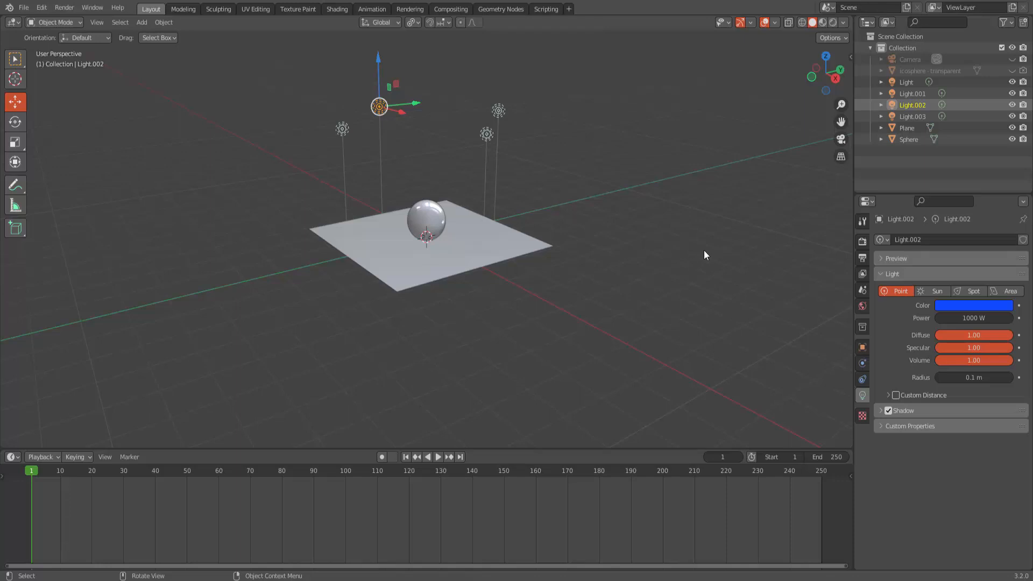
# Look through the view layer's pass settings, from the data passes down to Cryptomatte and Shader AOV
pyautogui.click(863, 279)
pyautogui.scroll(-8, 889, 343)
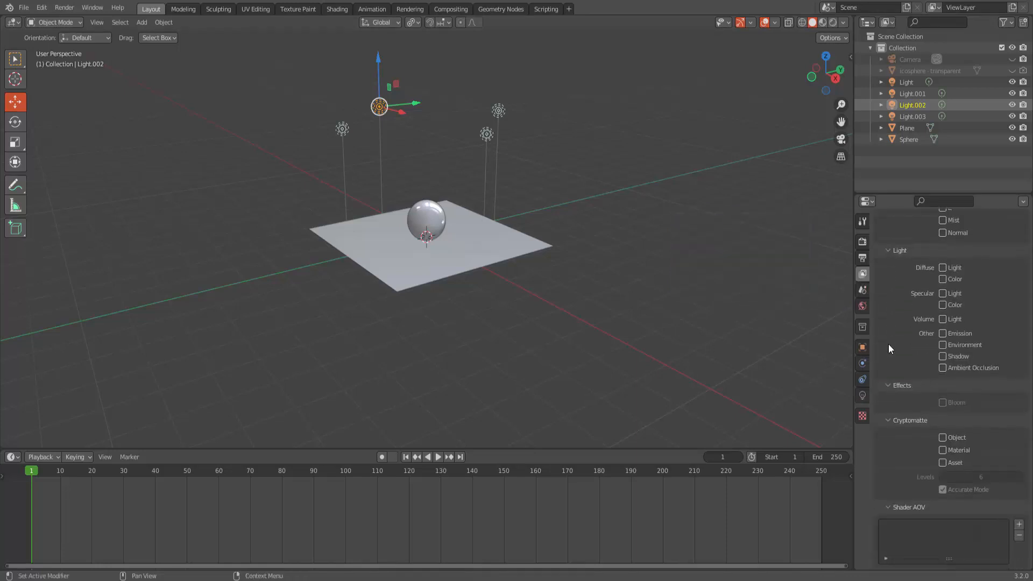
pyautogui.scroll(3, 893, 450)
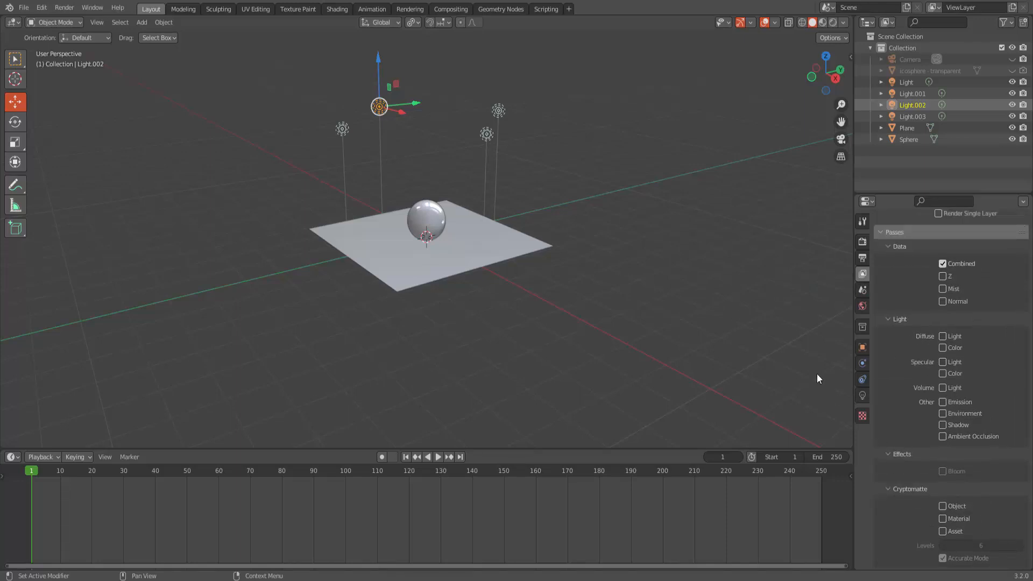
pyautogui.scroll(-3, 914, 353)
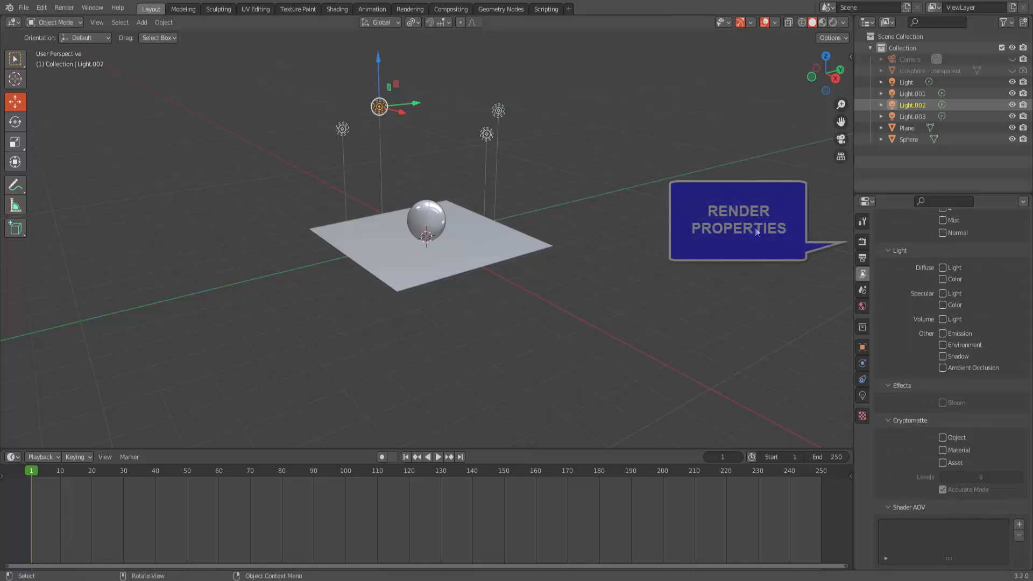
# Change the scene's render engine to Cycles
pyautogui.click(862, 242)
pyautogui.click(957, 239)
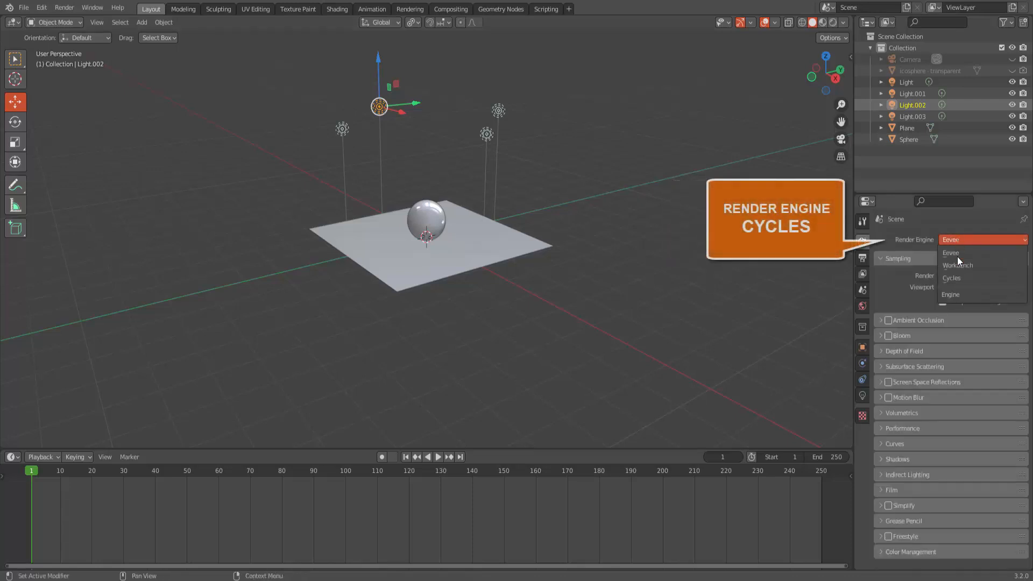
pyautogui.click(952, 277)
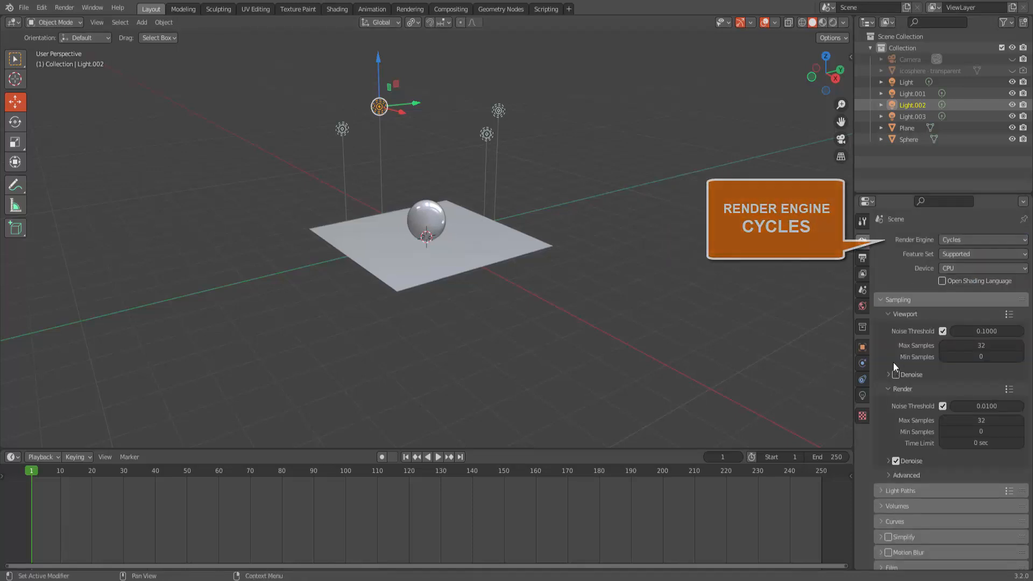
# Add a light group to the view layer and name it "lampada frontal"
pyautogui.click(863, 274)
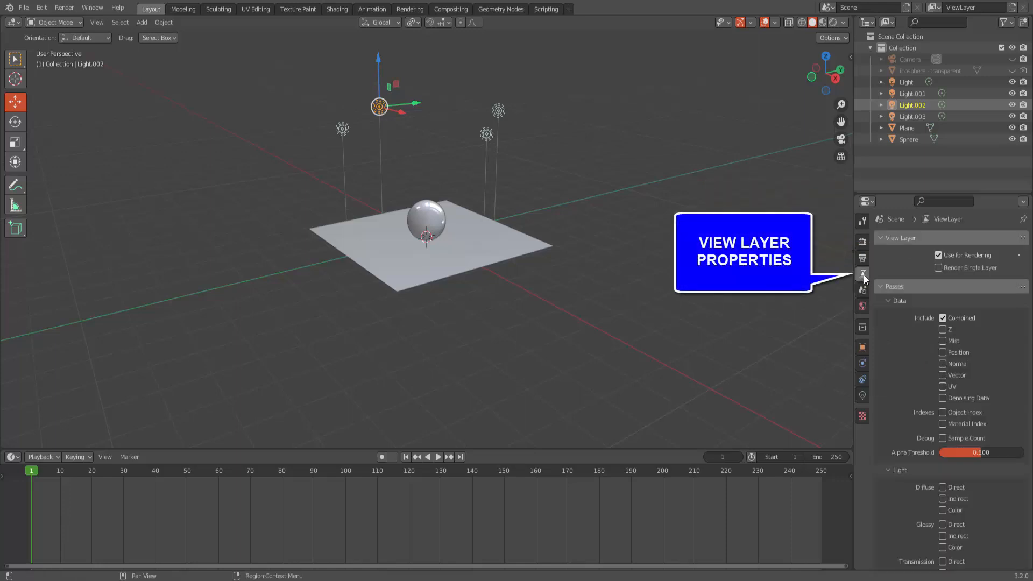
pyautogui.scroll(-10, 900, 344)
pyautogui.scroll(-2, 900, 345)
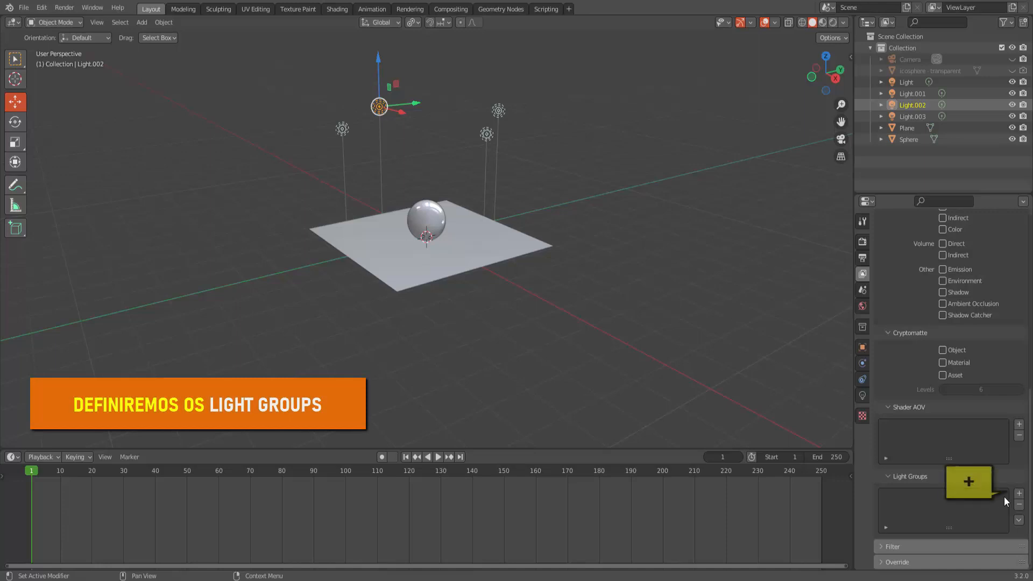
pyautogui.click(1018, 494)
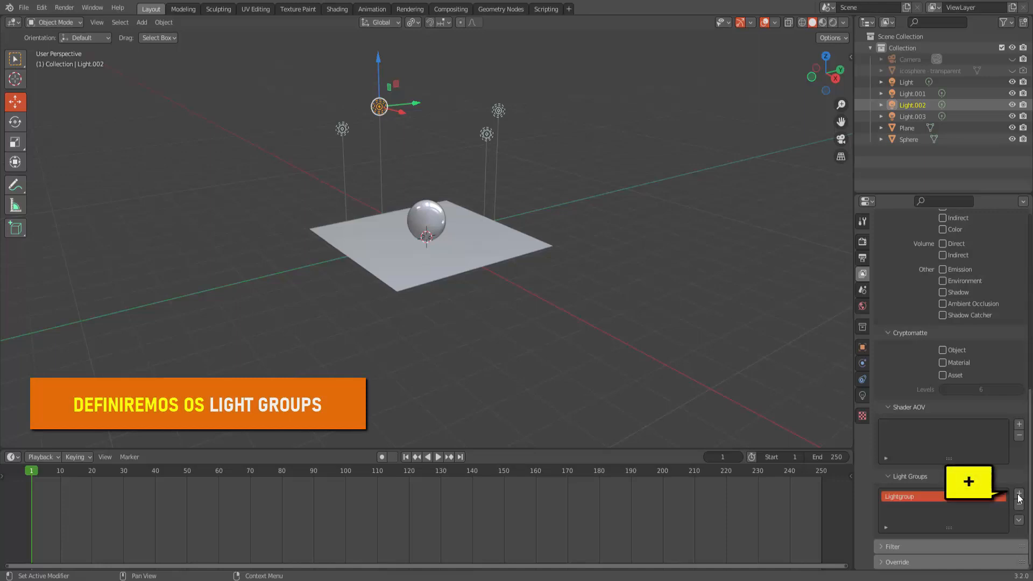
pyautogui.doubleClick(894, 496)
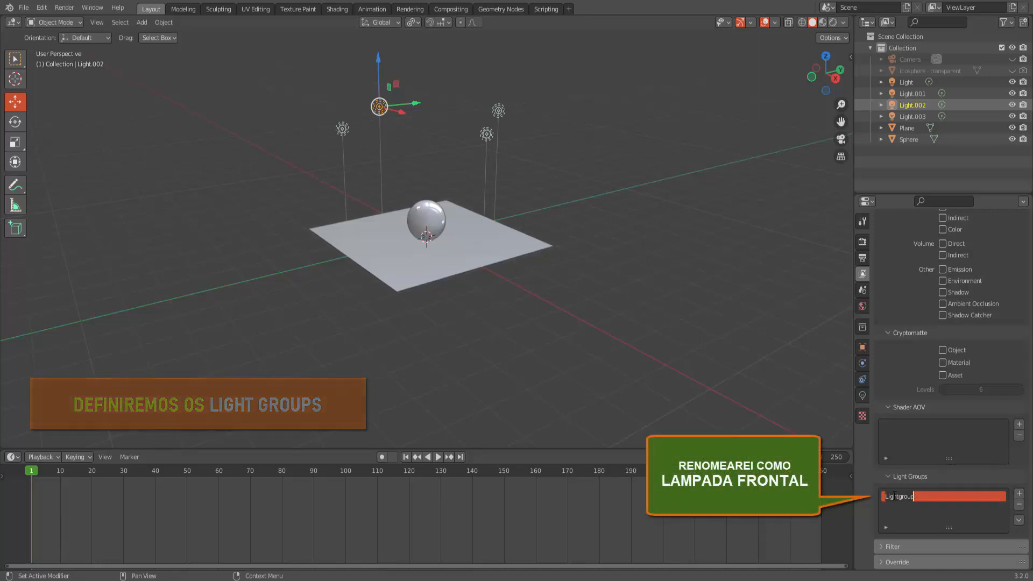
pyautogui.write('lampa')
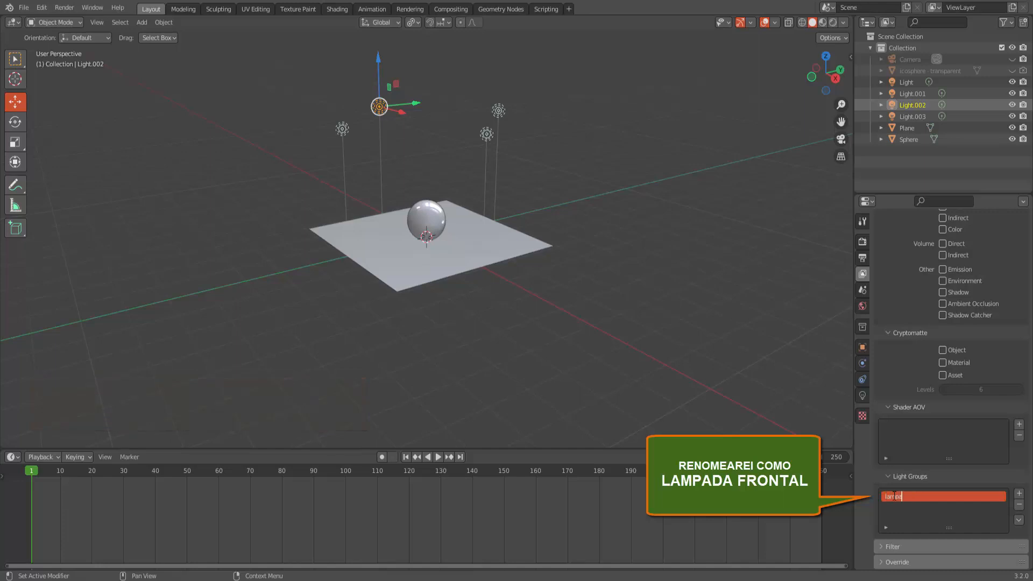
pyautogui.write('da frontal')
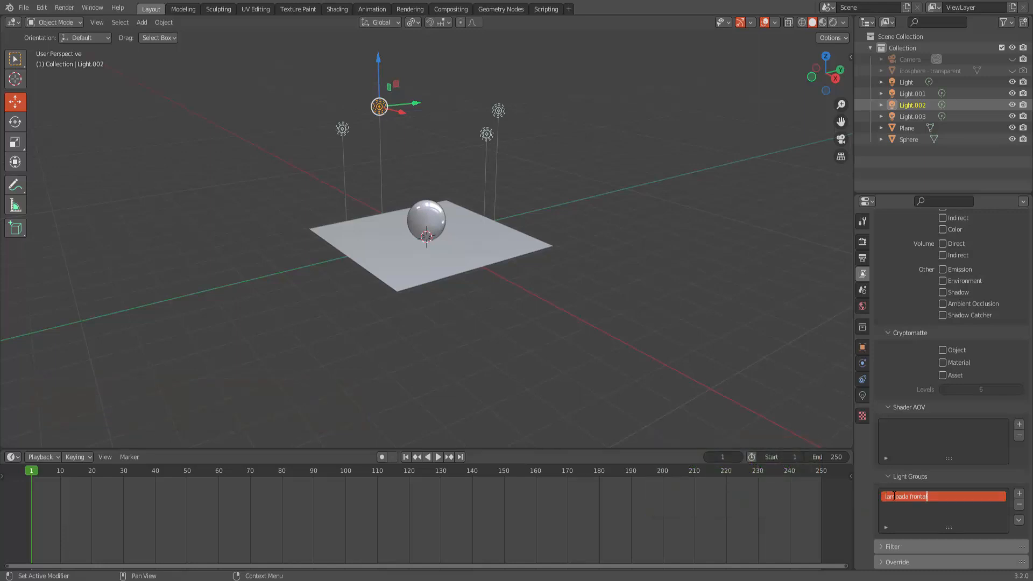
# Add a second light group to the view layer and name it "lampada de fundo"
pyautogui.click(1019, 494)
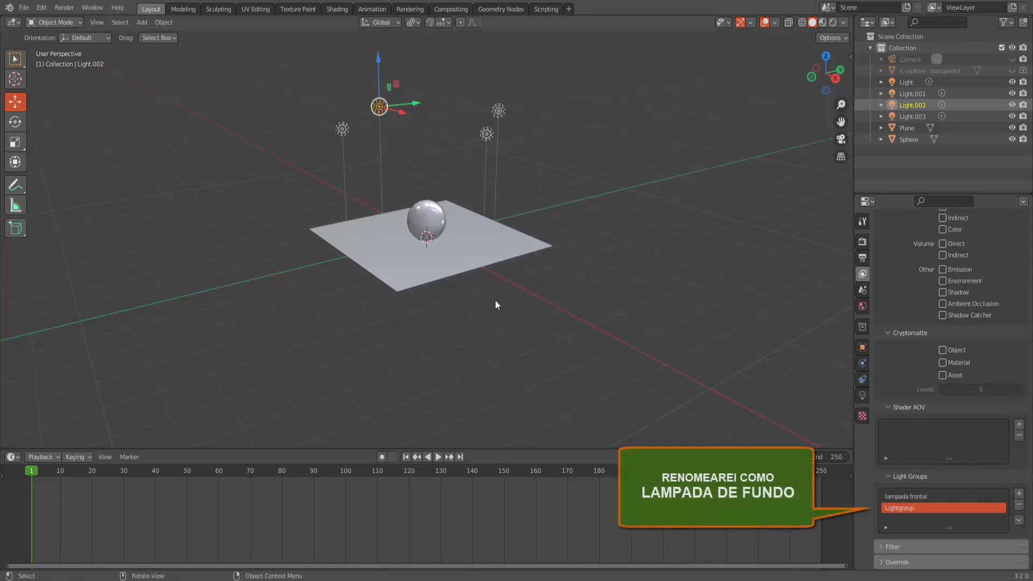
pyautogui.click(917, 508)
pyautogui.write('lampada d')
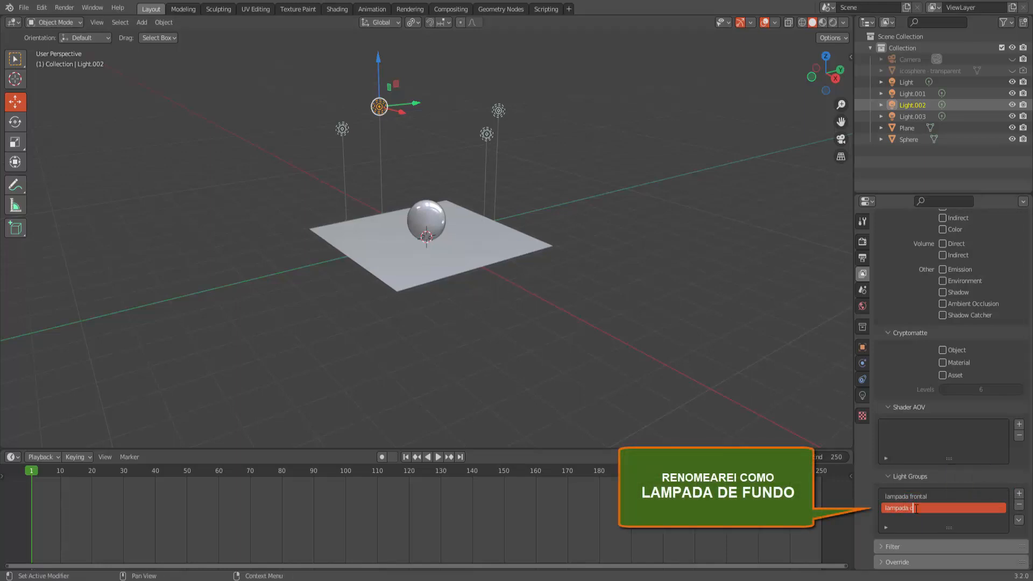
pyautogui.write('e fundo')
pyautogui.press('Return')
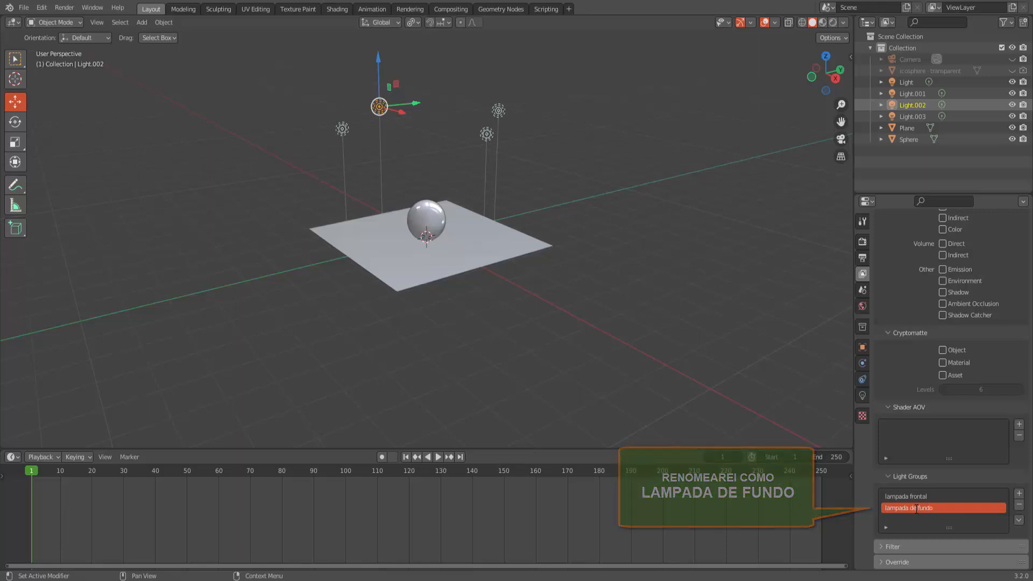
# Add a third light group to the view layer and name it "lampadas laterais"
pyautogui.click(1019, 494)
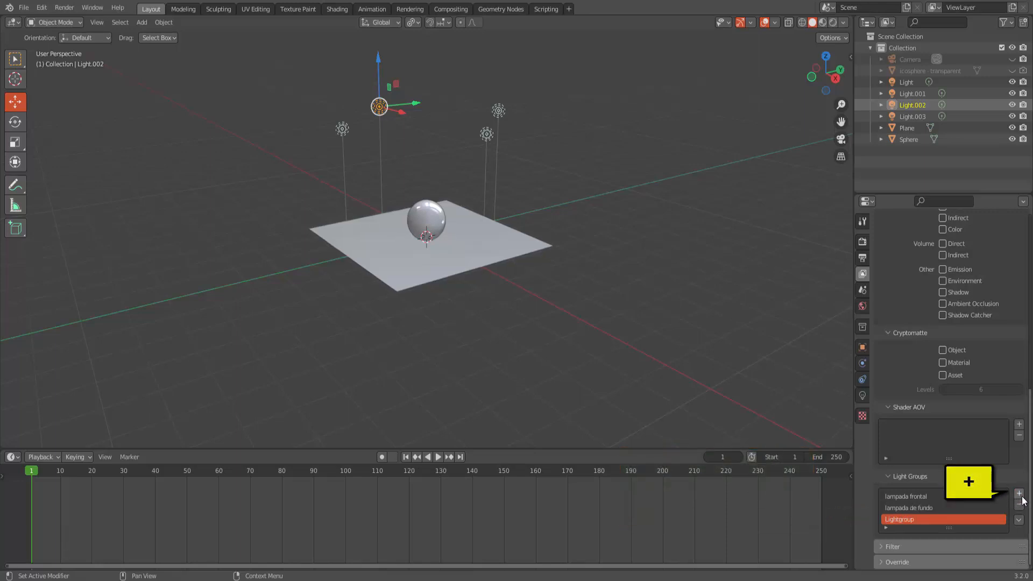
pyautogui.doubleClick(913, 518)
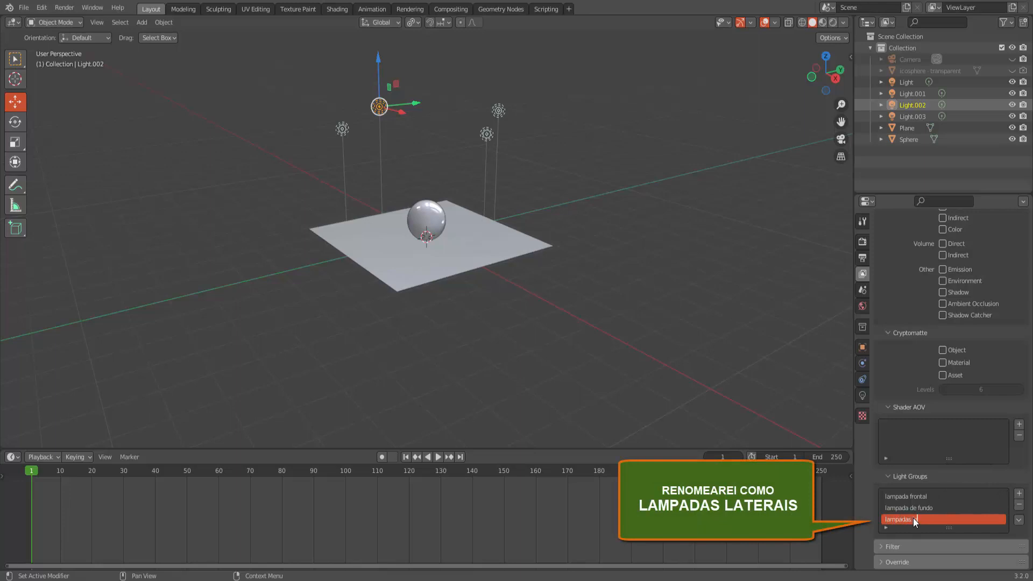
pyautogui.write('lampadas laterais')
pyautogui.press('Return')
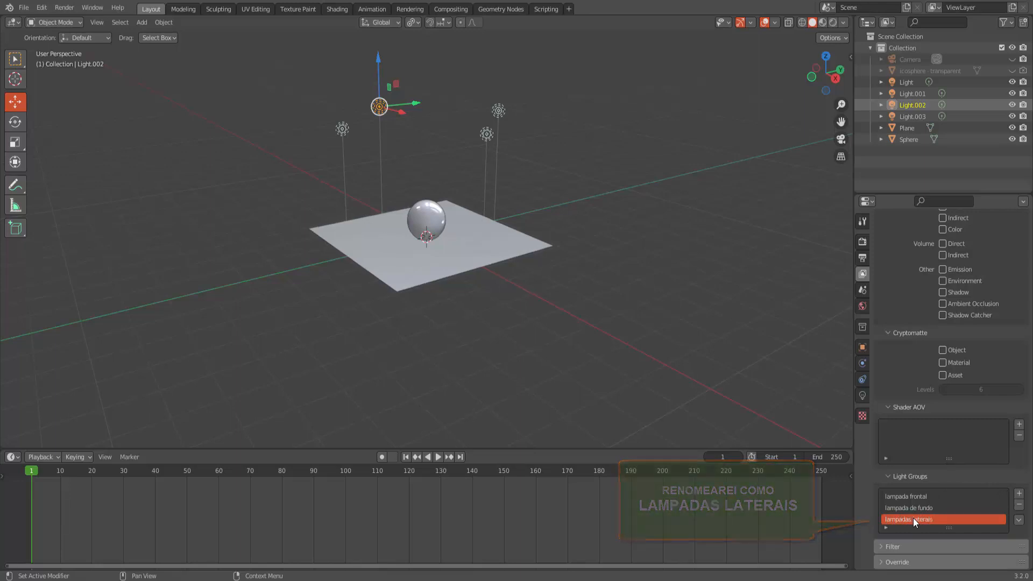
# Assign Light.003 to the light group "lampada frontal" in its object shading properties
pyautogui.click(638, 247)
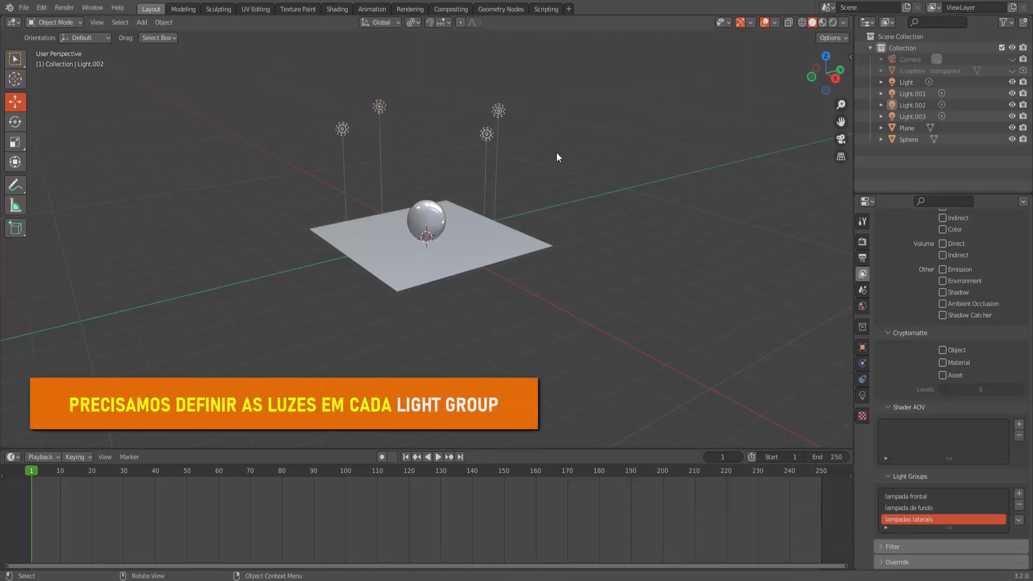
pyautogui.click(486, 135)
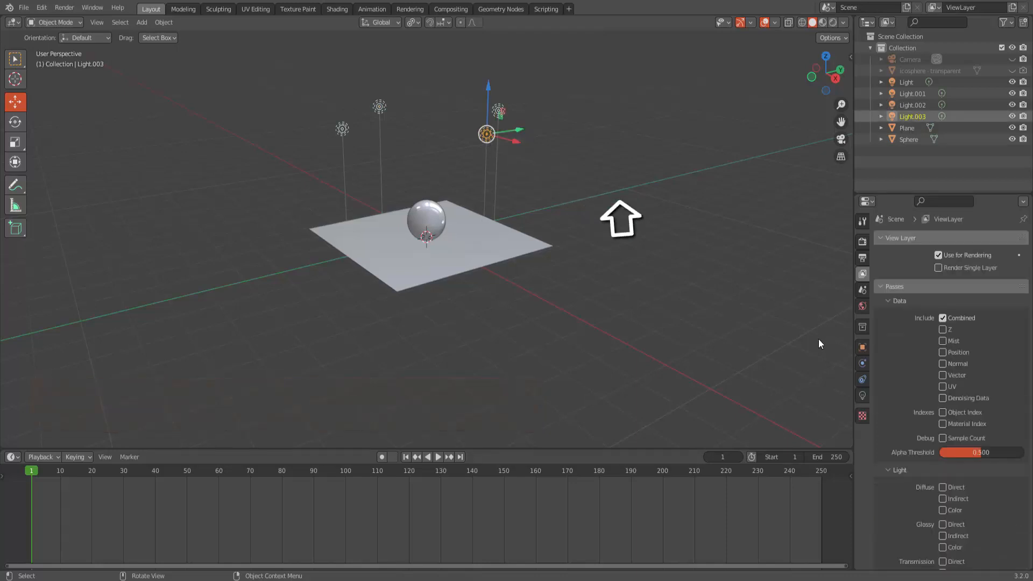
pyautogui.click(864, 349)
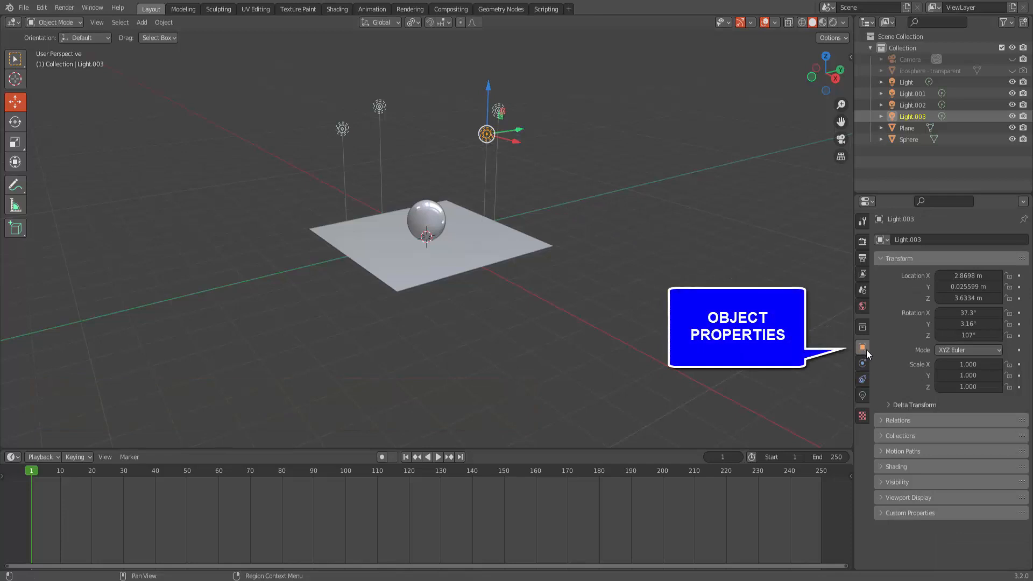
pyautogui.click(880, 466)
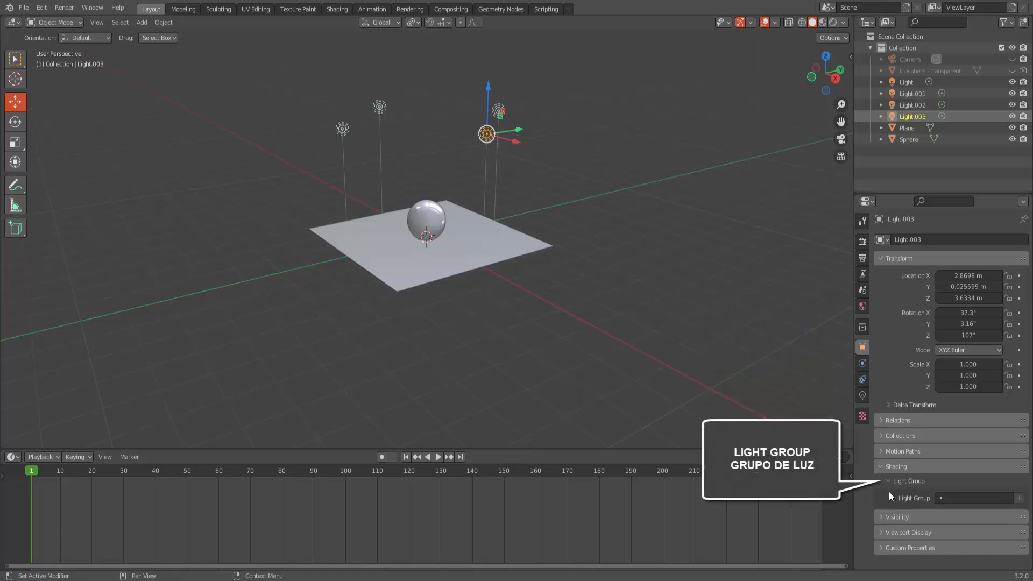
pyautogui.click(988, 499)
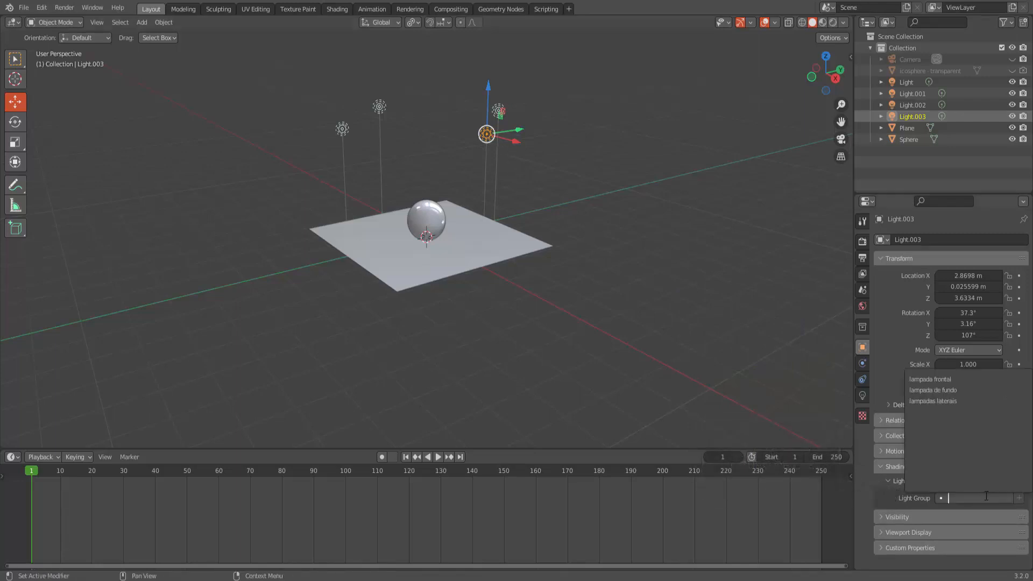
pyautogui.click(963, 379)
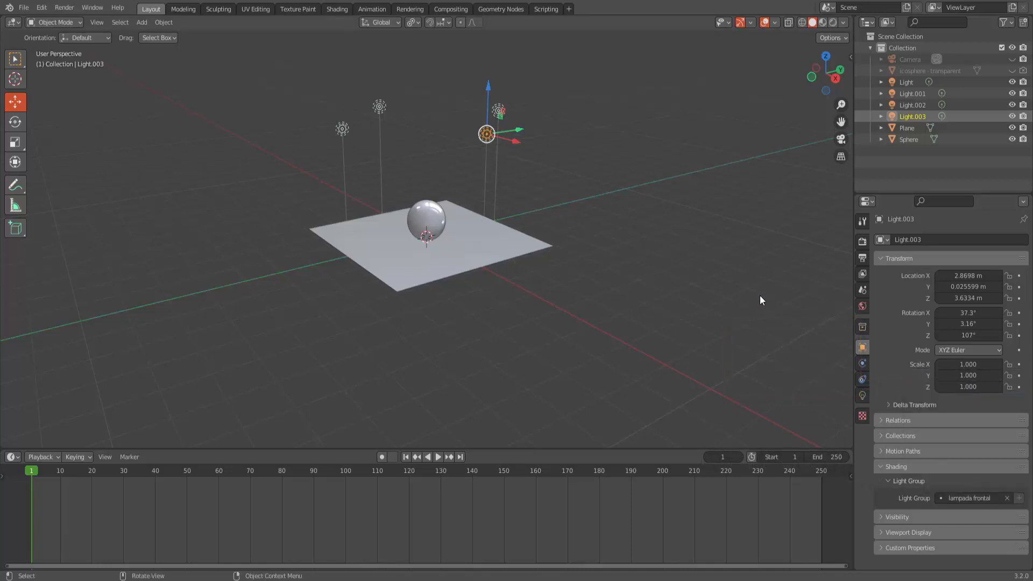
# Assign the two side lights, Light and Light.001, to the light group "lampadas laterais"
pyautogui.click(342, 131)
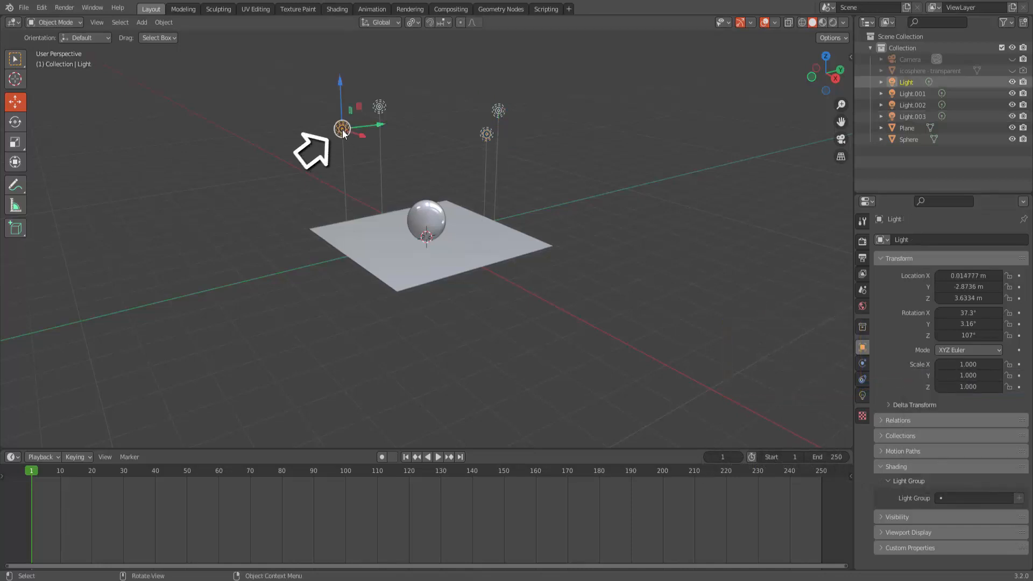
pyautogui.click(951, 498)
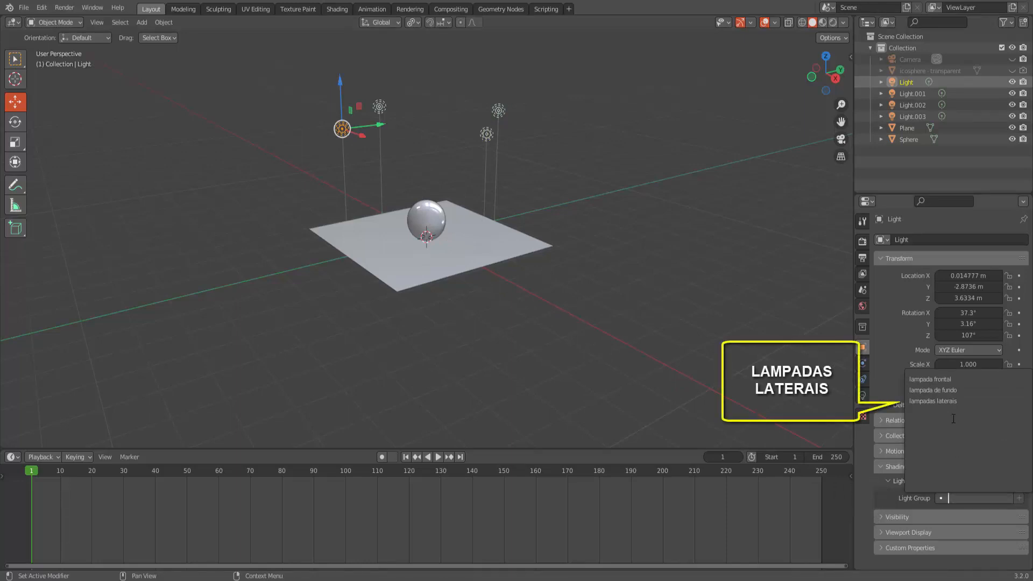
pyautogui.click(947, 400)
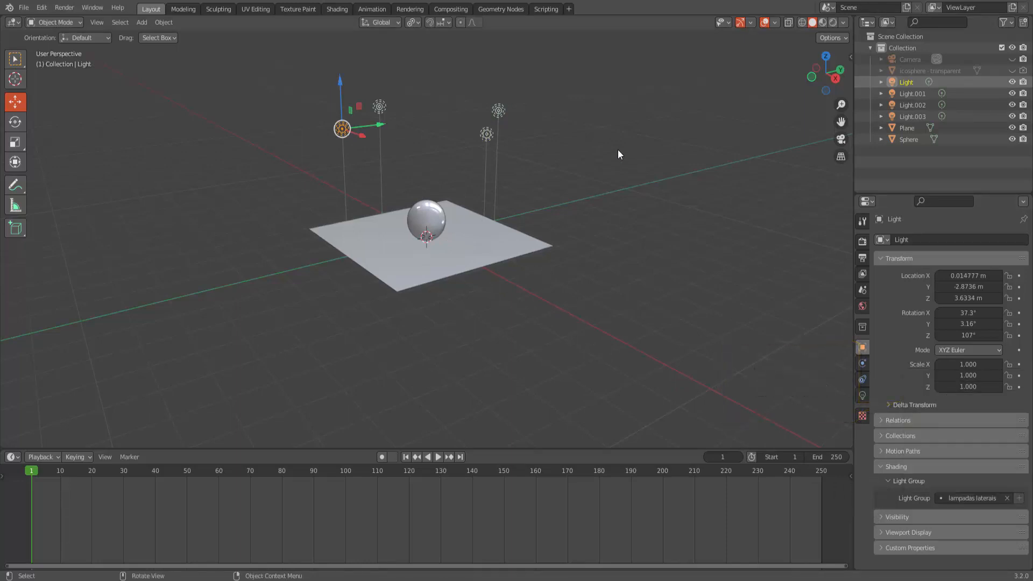
pyautogui.click(498, 111)
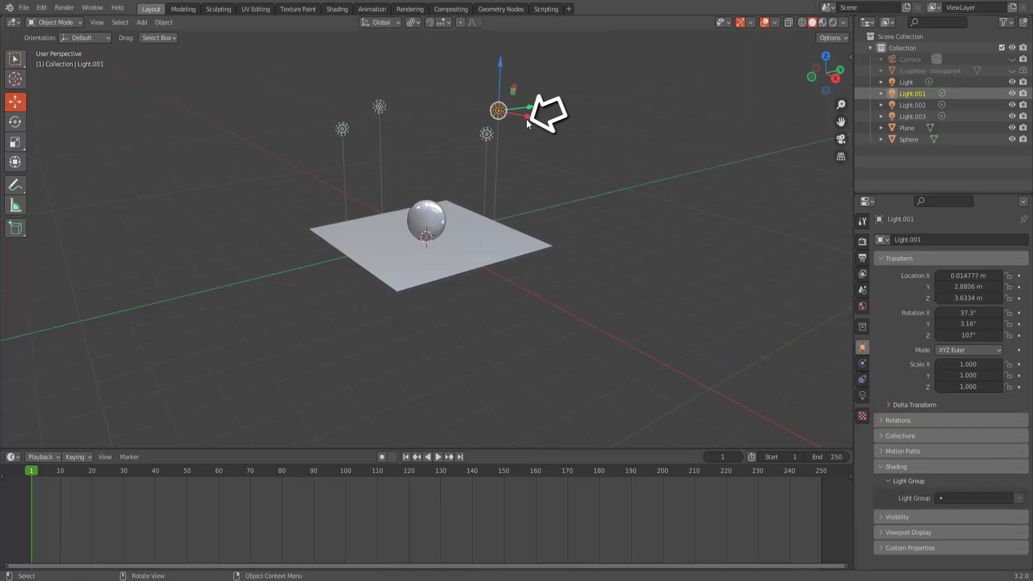
pyautogui.click(958, 498)
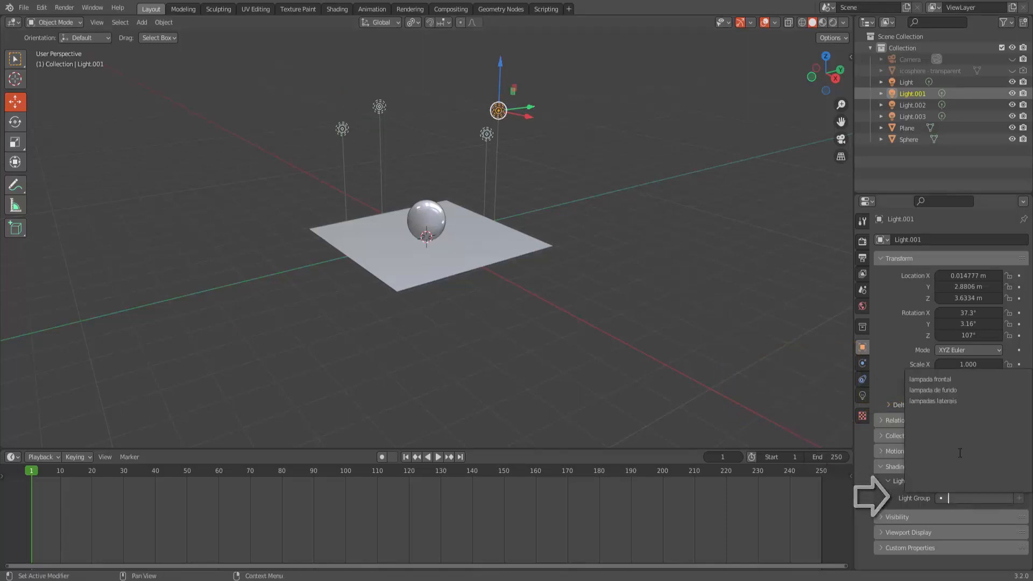
pyautogui.click(958, 401)
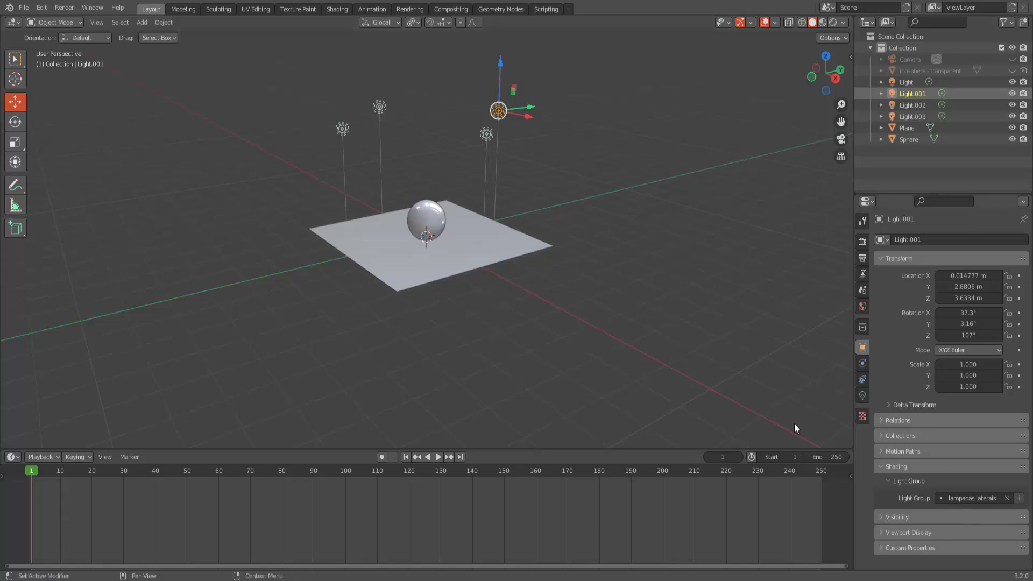
# Assign Light.002 to the light group "lampada de fundo"
pyautogui.click(380, 106)
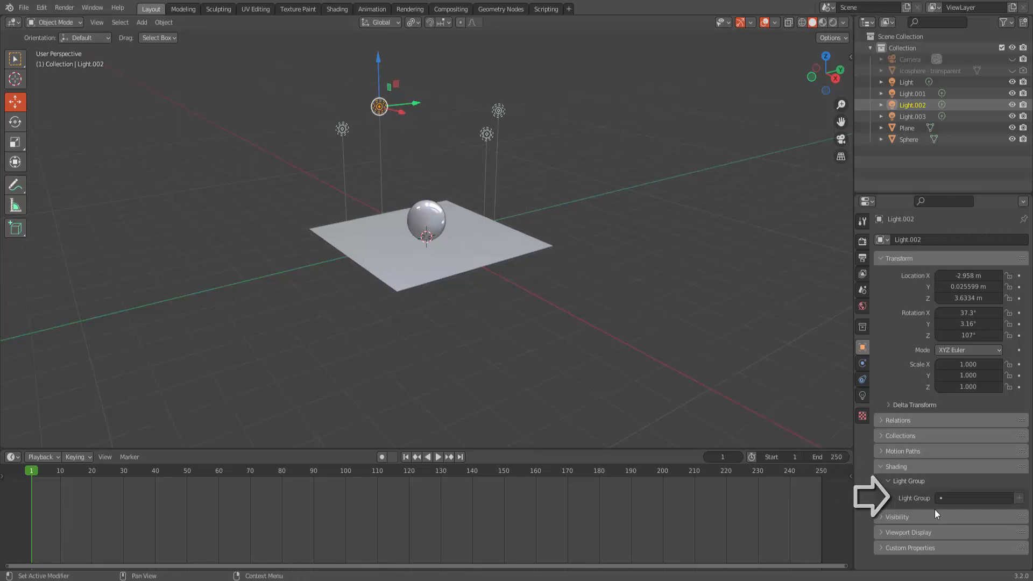
pyautogui.click(953, 497)
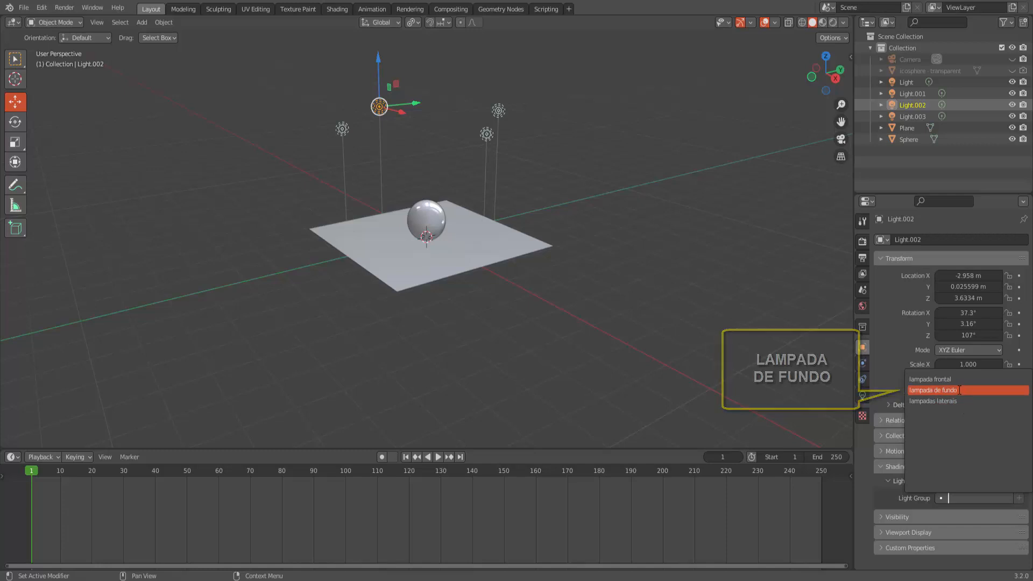
pyautogui.click(935, 391)
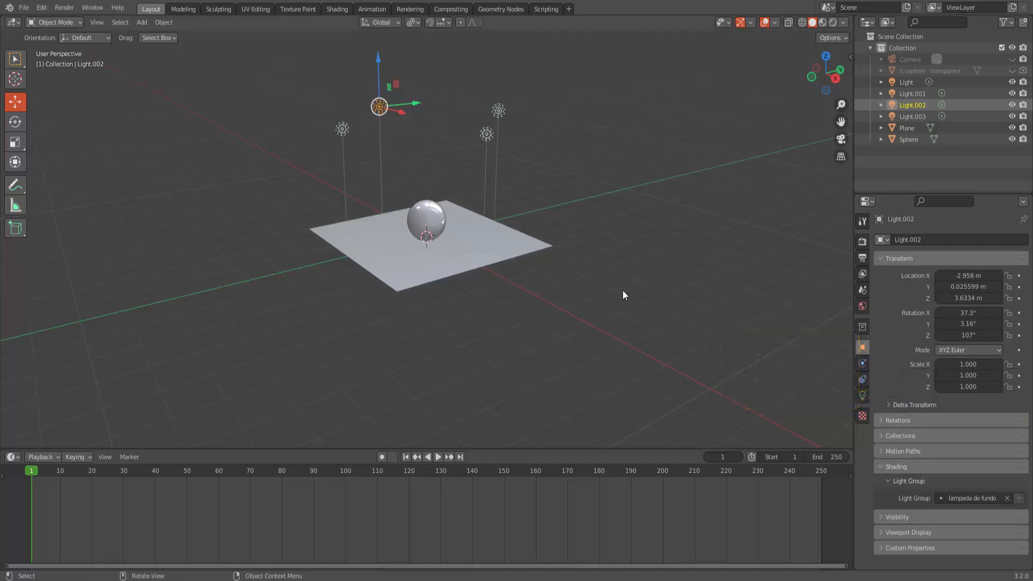
# Preview the combined lighting on the sphere and plane with rendered viewport shading, ending in the camera view
pyautogui.click(832, 22)
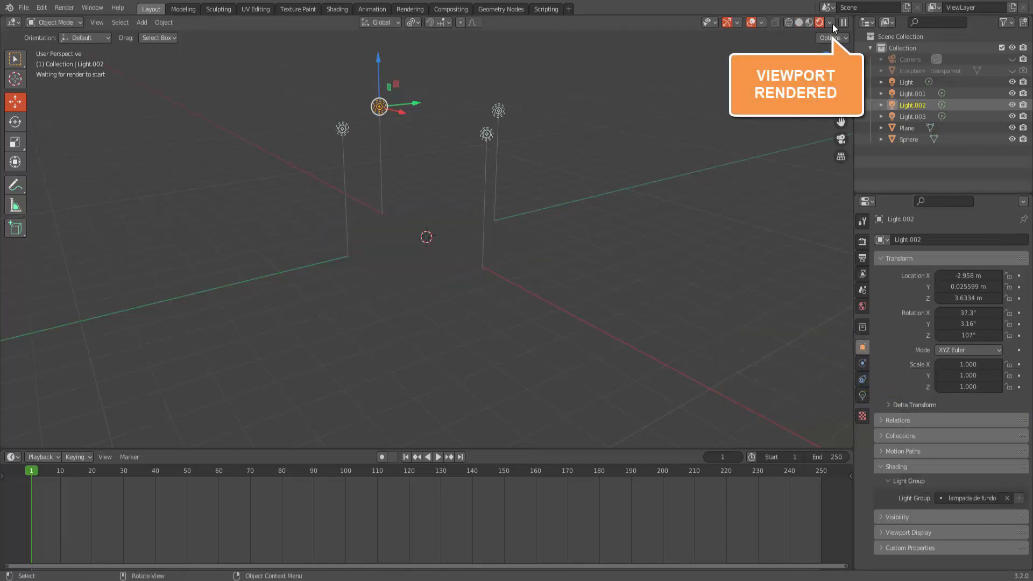
pyautogui.scroll(5, 582, 227)
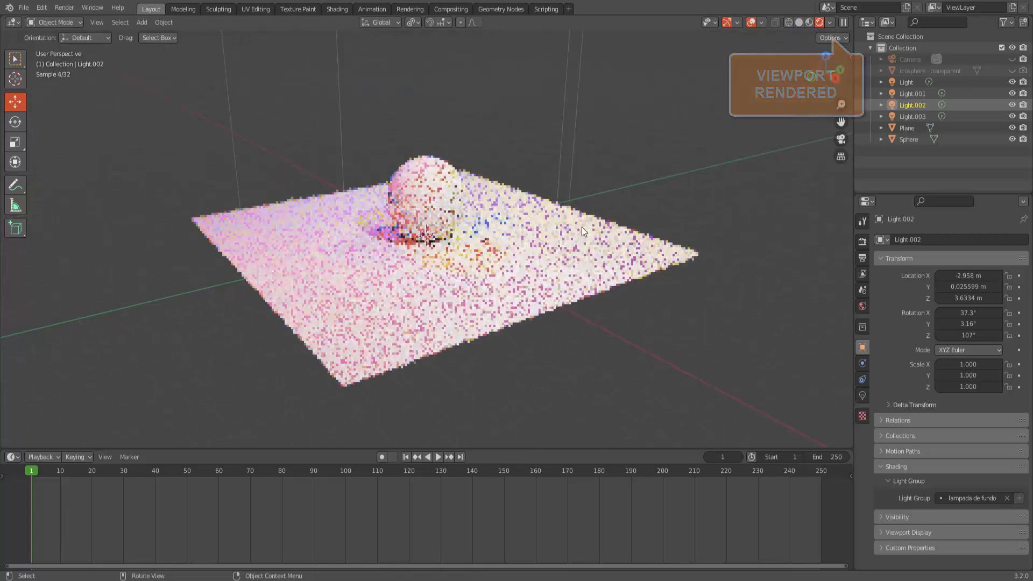
pyautogui.scroll(2, 582, 227)
pyautogui.scroll(-5, 582, 227)
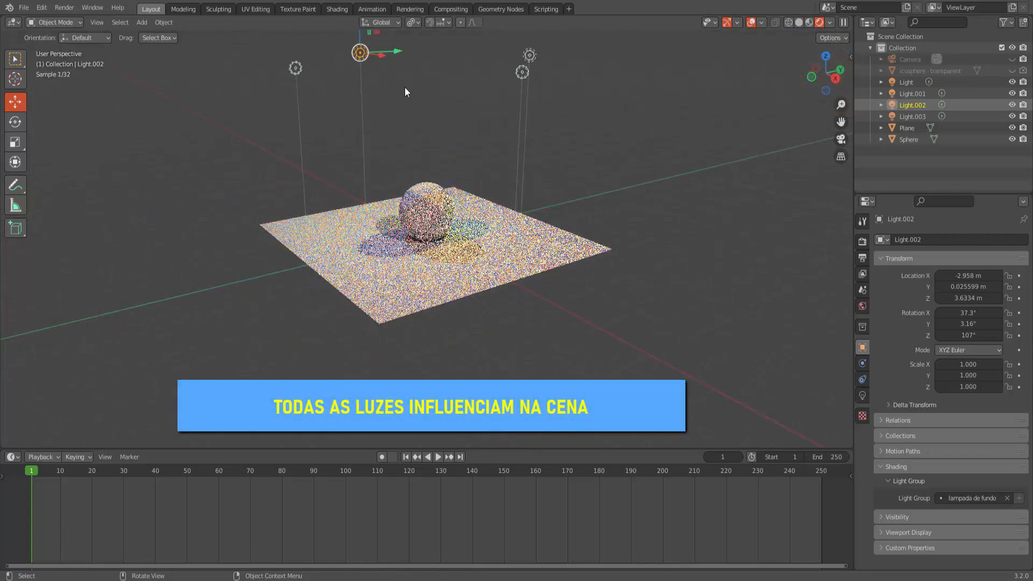
pyautogui.scroll(4, 490, 230)
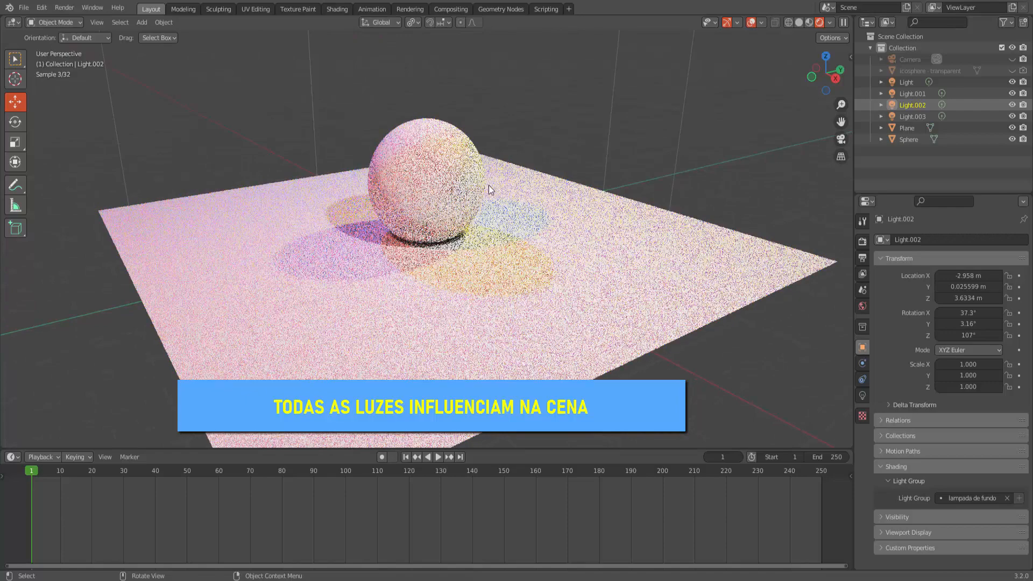
pyautogui.click(841, 139)
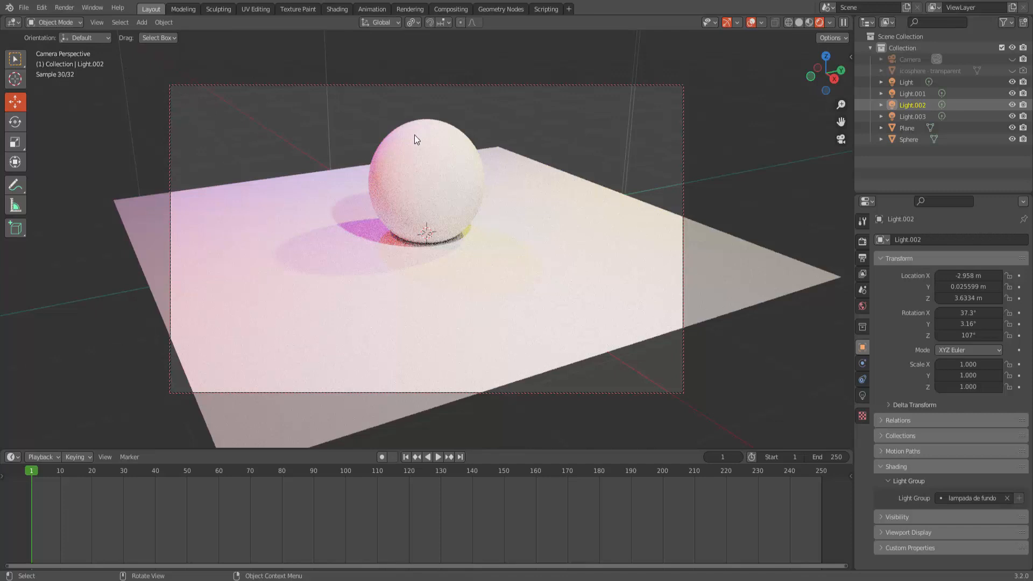
# Change the 3D viewport area to the Compositor editor and enable compositing nodes
pyautogui.click(13, 22)
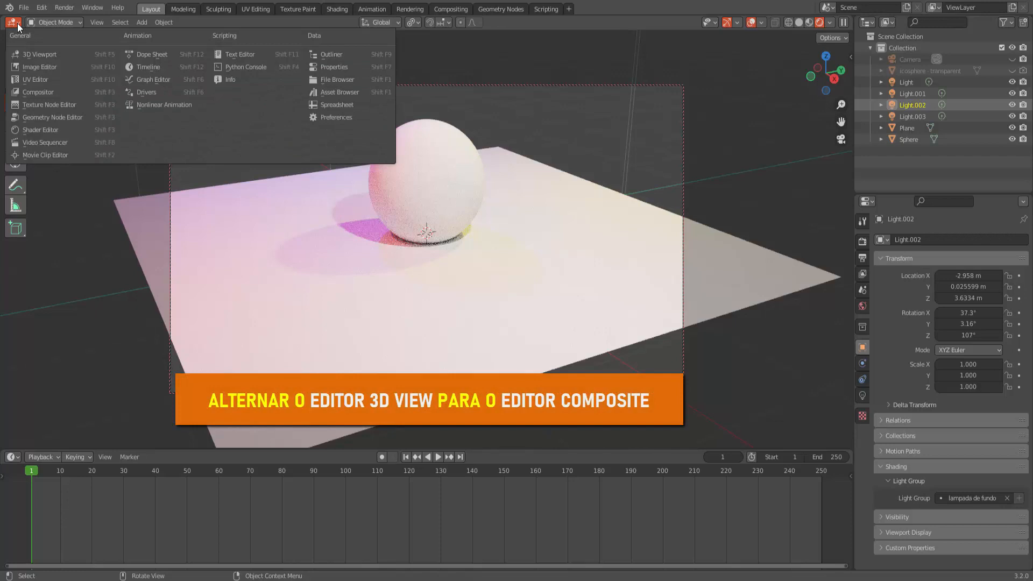
pyautogui.click(50, 92)
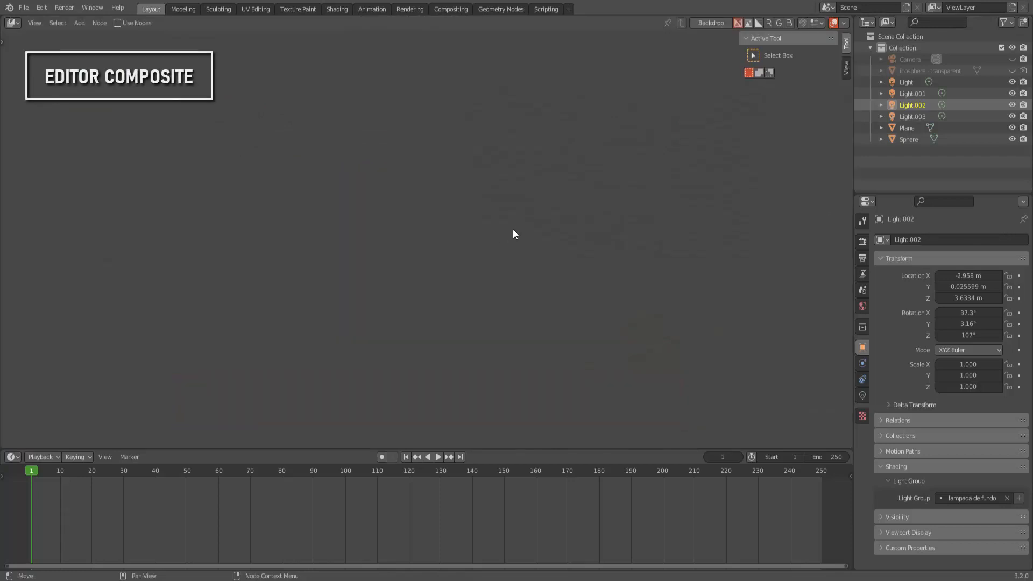
pyautogui.click(117, 23)
pyautogui.scroll(2, 312, 276)
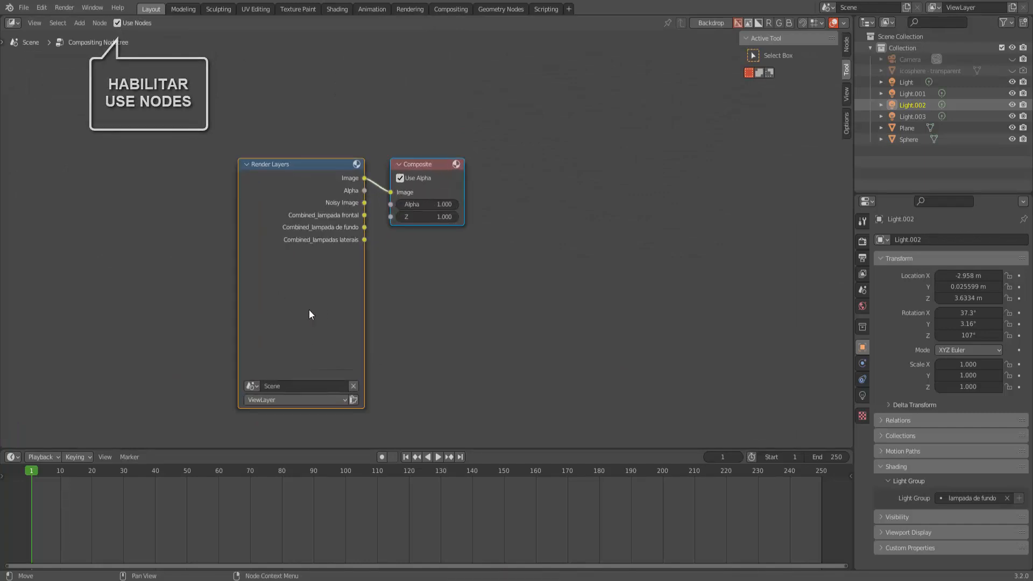
# Render the scene as a still image and close the render window
pyautogui.click(64, 7)
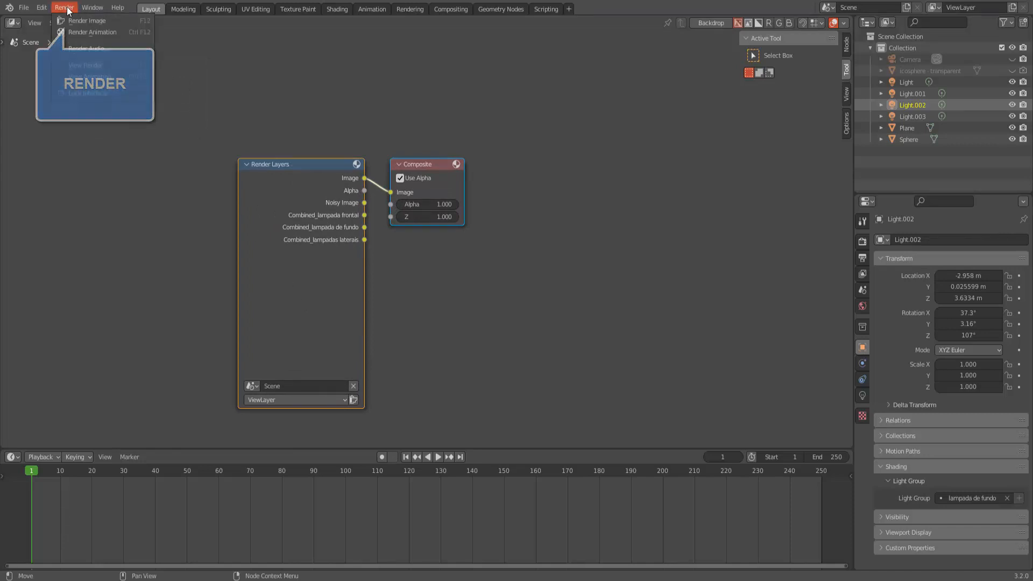
pyautogui.click(94, 21)
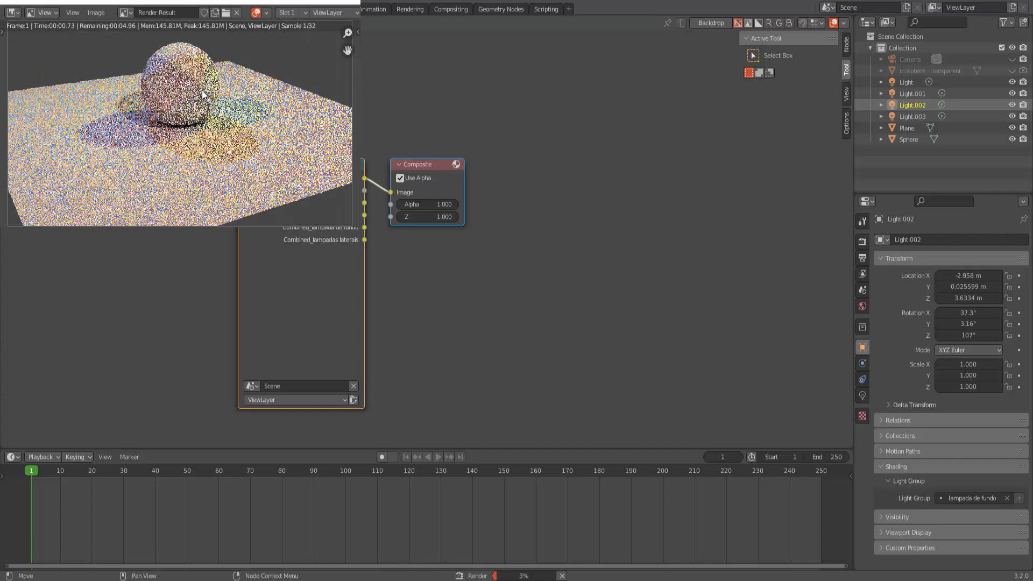
pyautogui.click(350, 3)
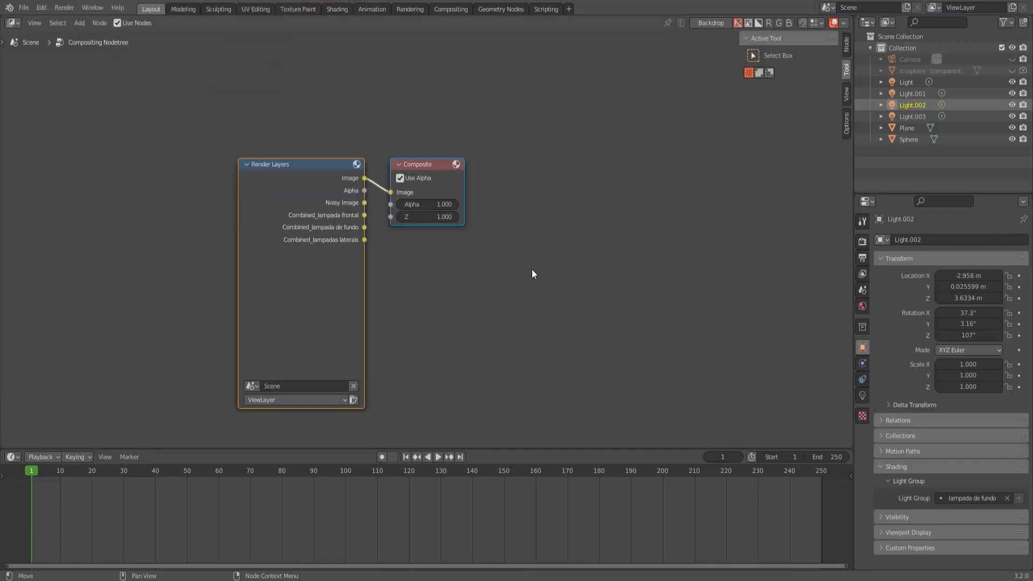
# Move the Composite node away from Render Layers and add a Viewer node below it, transferring the Image link from Composite to Viewer
pyautogui.moveTo(428, 166); pyautogui.dragTo(623, 158)
pyautogui.click(506, 166)
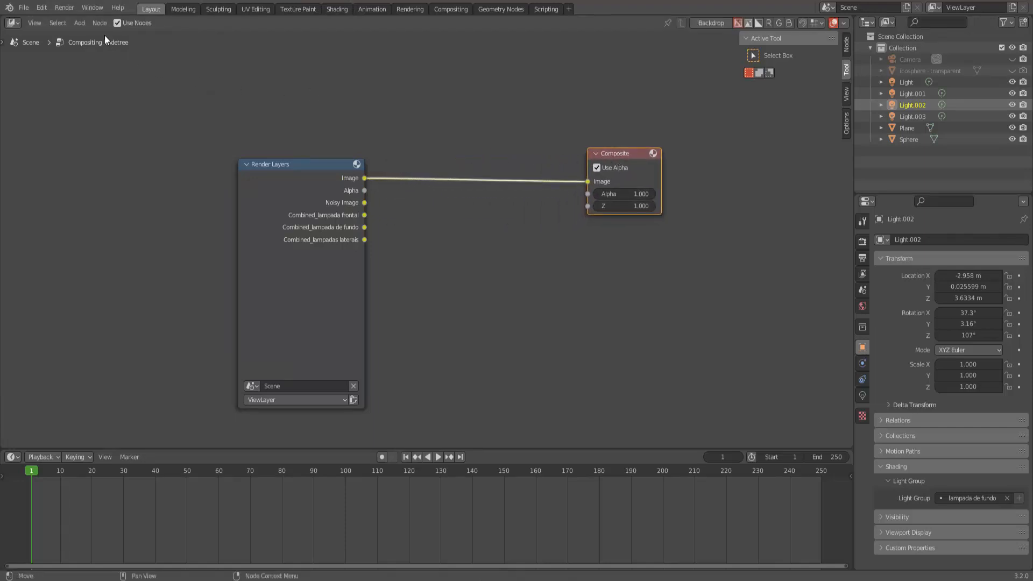
pyautogui.click(79, 23)
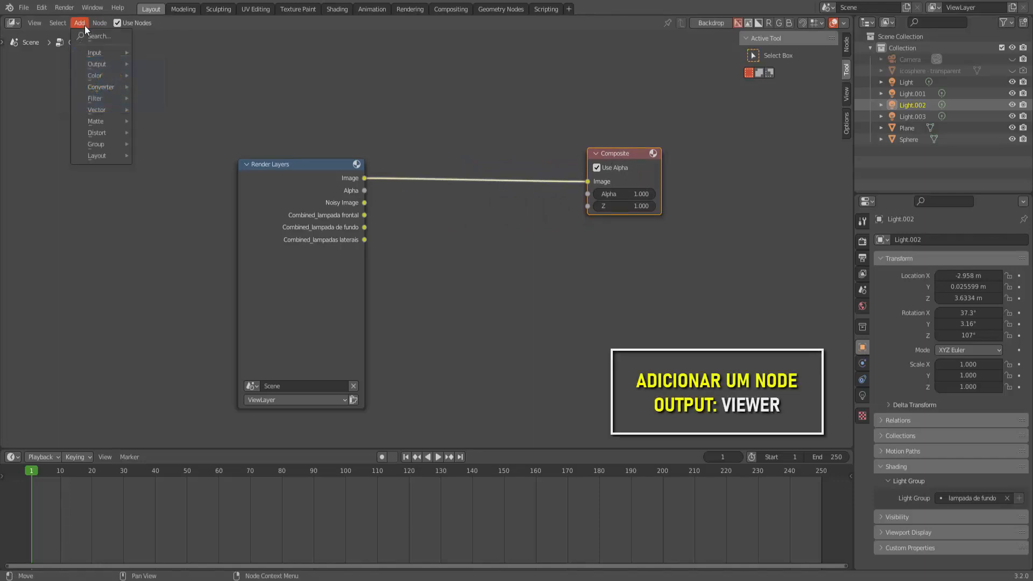
pyautogui.moveTo(98, 65)
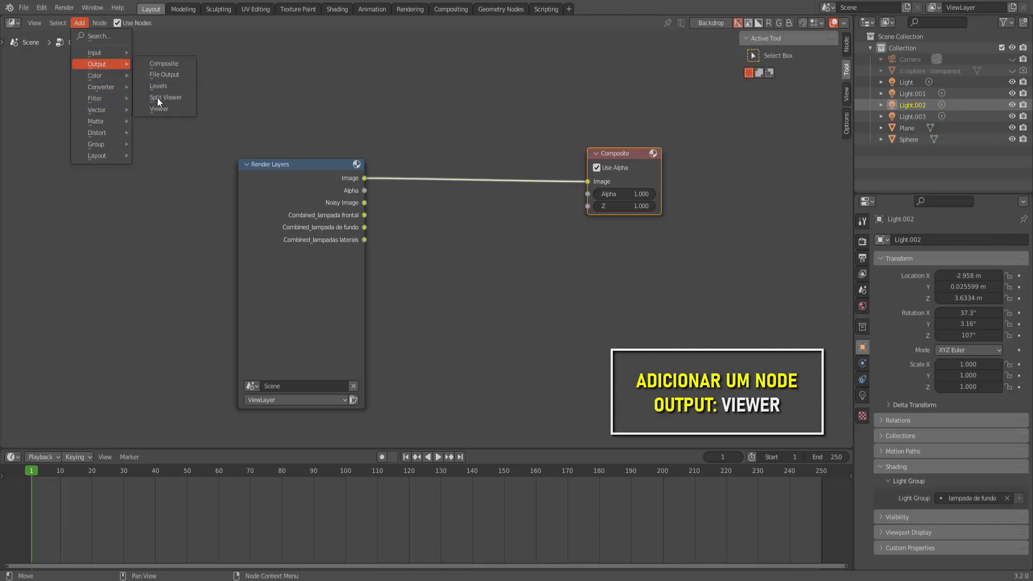
pyautogui.click(160, 107)
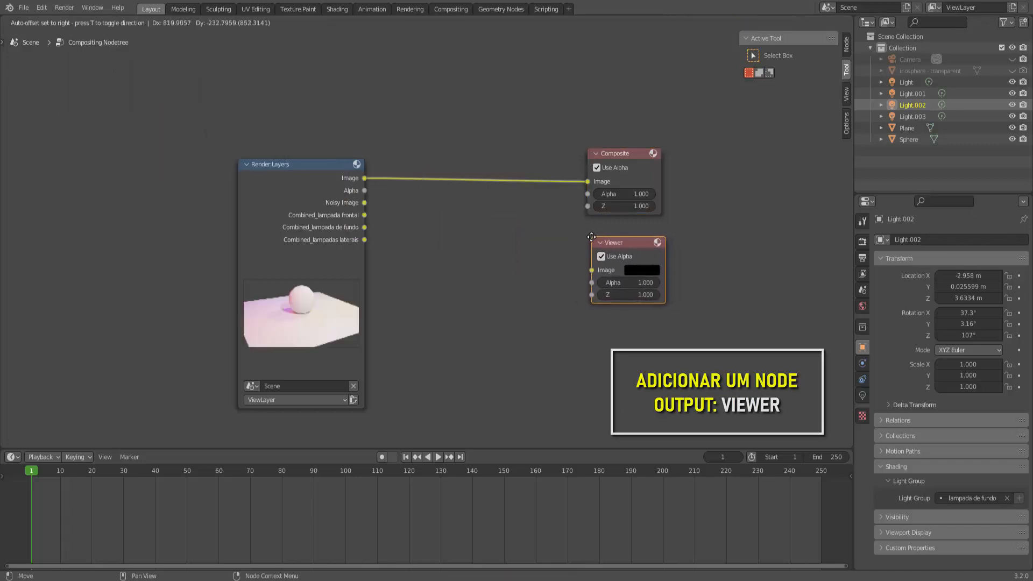
pyautogui.click(591, 237)
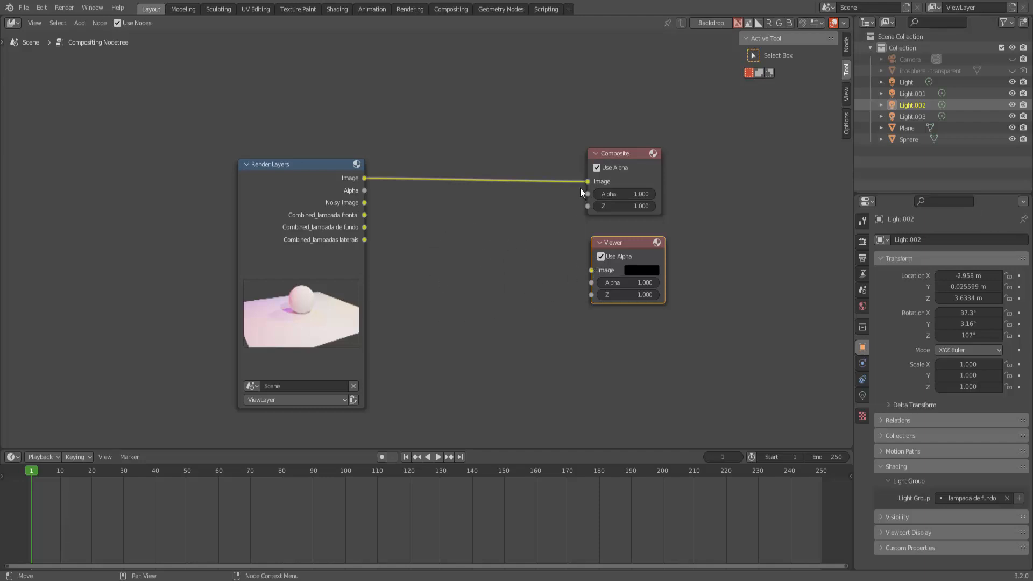
pyautogui.moveTo(588, 181); pyautogui.dragTo(580, 277)
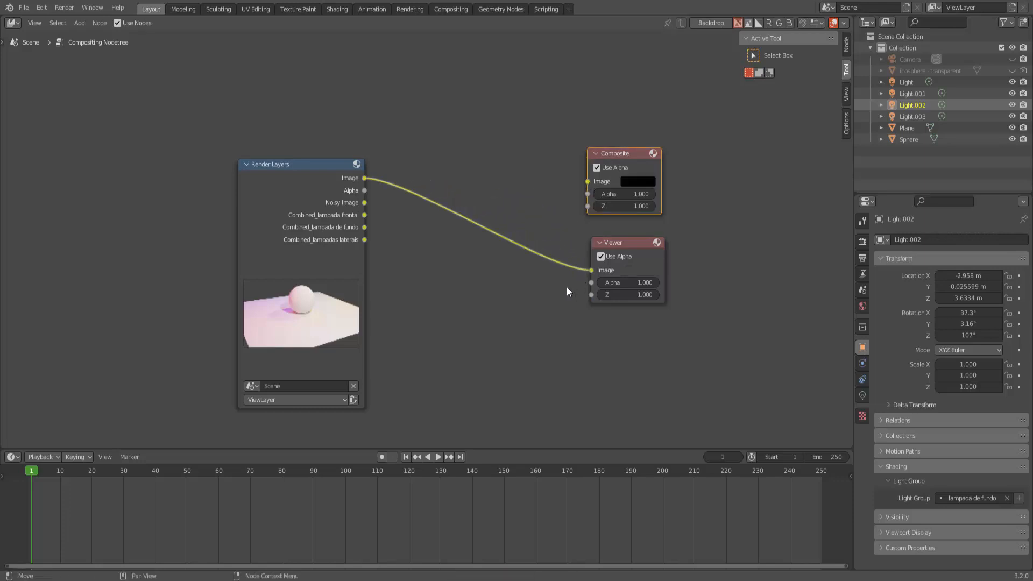
# Enable the compositor backdrop and set its zoom to 2.12
pyautogui.click(713, 23)
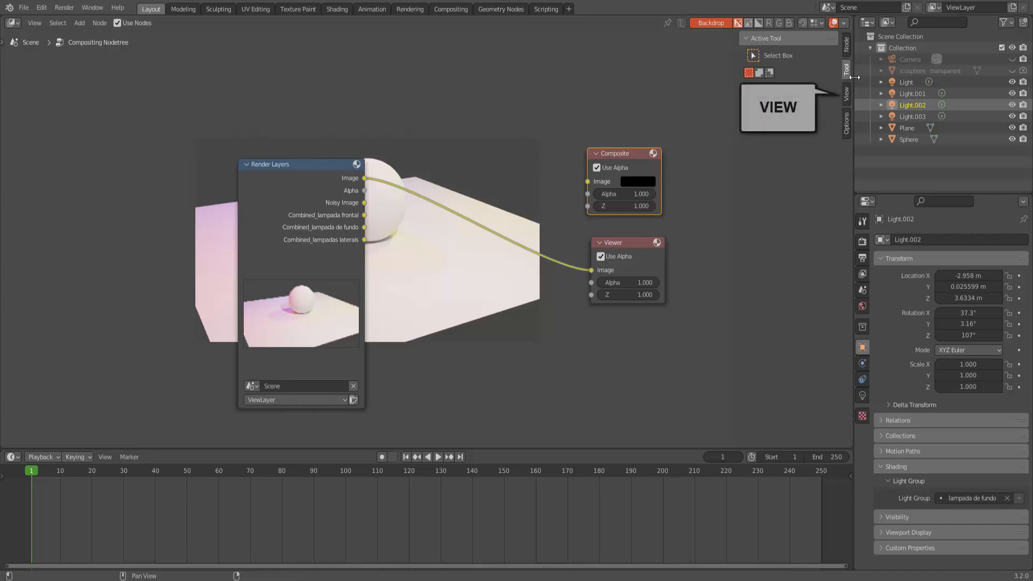
pyautogui.click(847, 95)
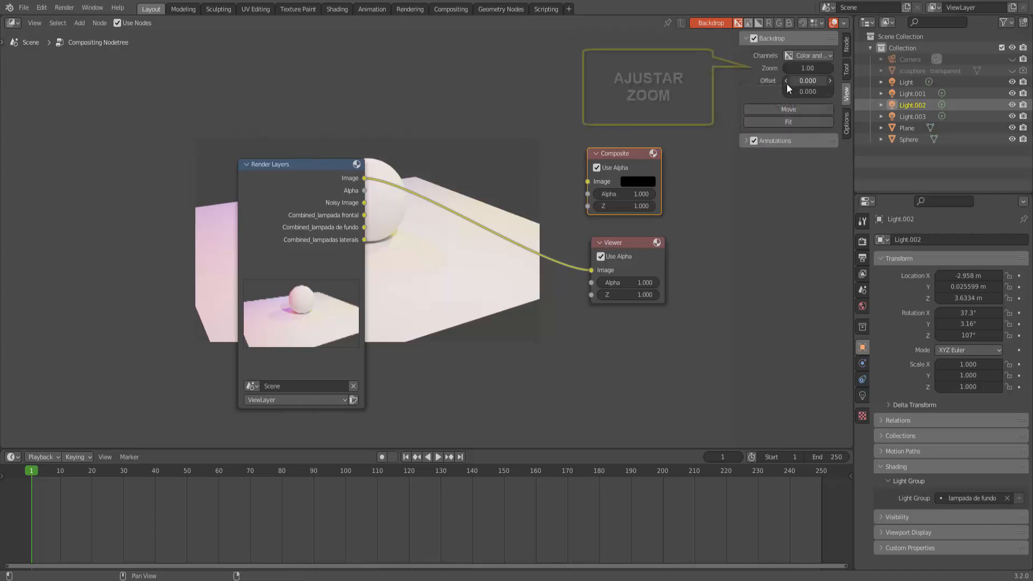
pyautogui.moveTo(798, 68); pyautogui.dragTo(851, 68)
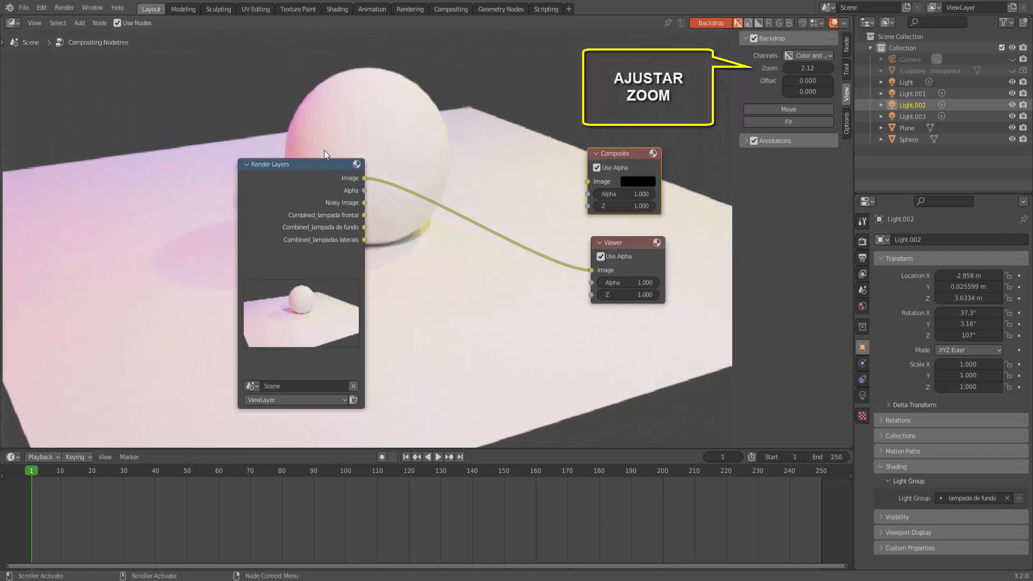
# Move the Render Layers node farther away from the Composite and Viewer nodes
pyautogui.click(316, 166)
pyautogui.moveTo(315, 163); pyautogui.dragTo(172, 124)
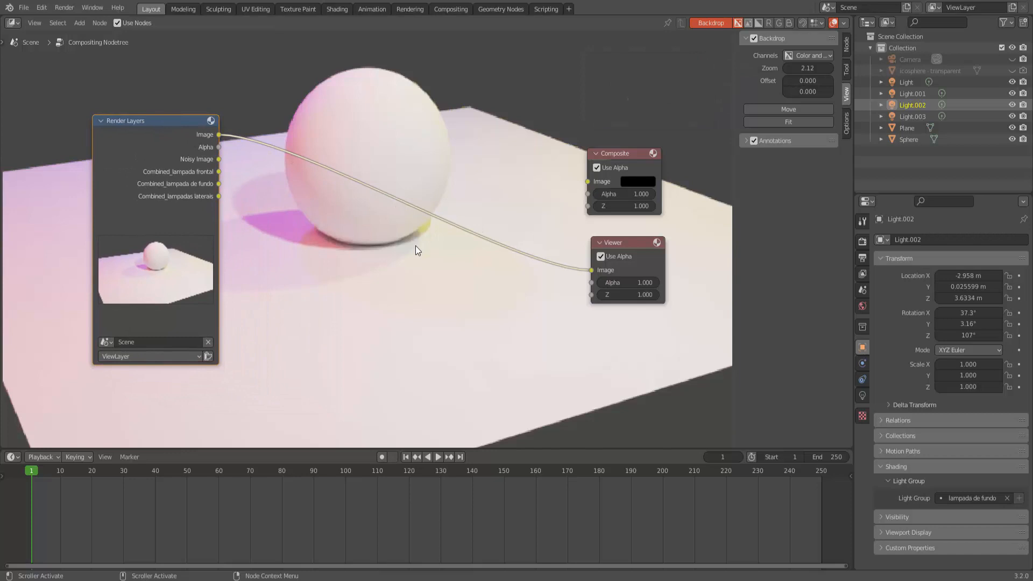
# Try unlinking the Image pass from the Viewer and moving the link to Composite, and reattach it to the Viewer
pyautogui.moveTo(592, 270); pyautogui.dragTo(560, 266)
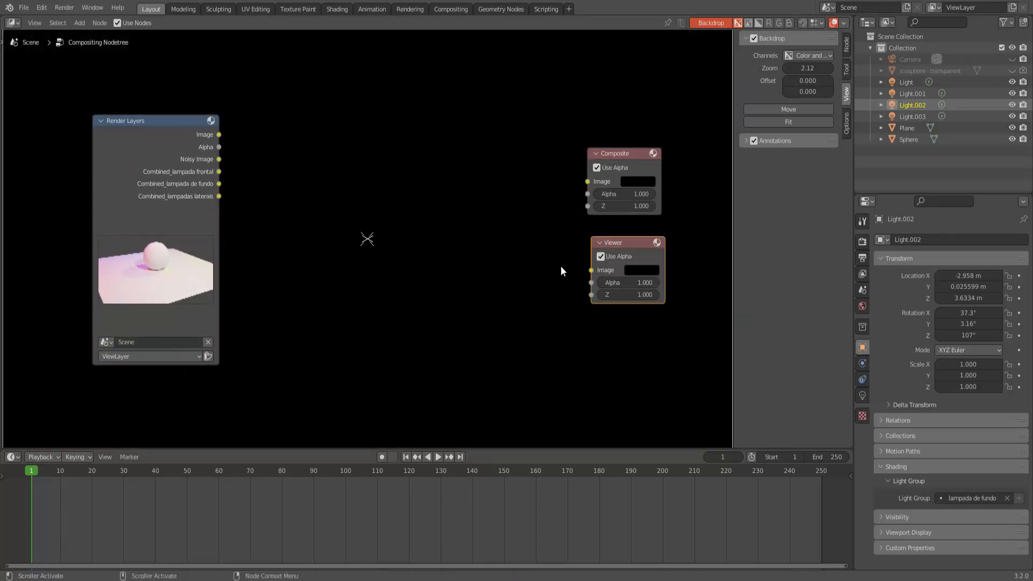
pyautogui.moveTo(218, 135); pyautogui.dragTo(590, 270)
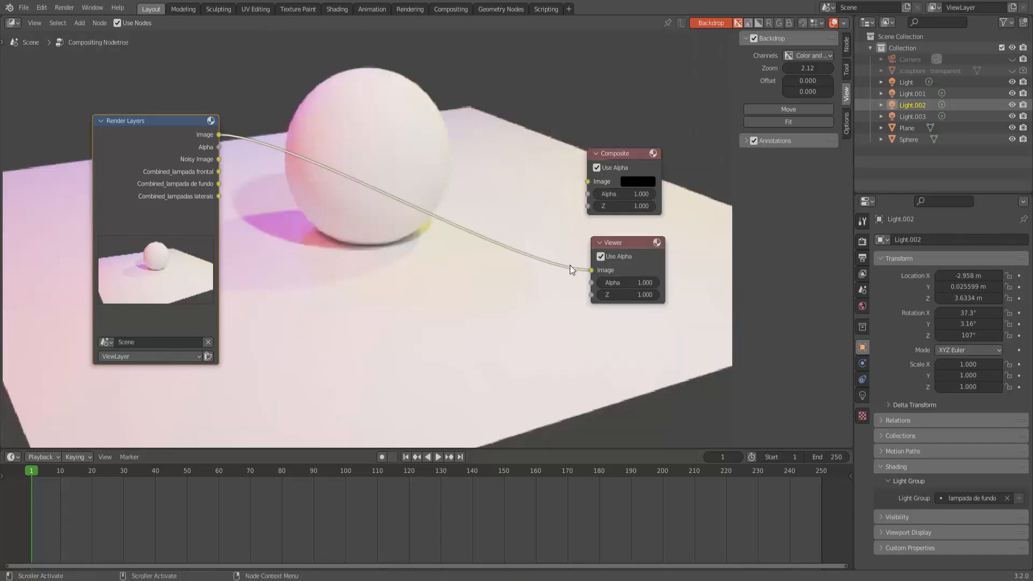
pyautogui.moveTo(592, 271); pyautogui.dragTo(587, 183)
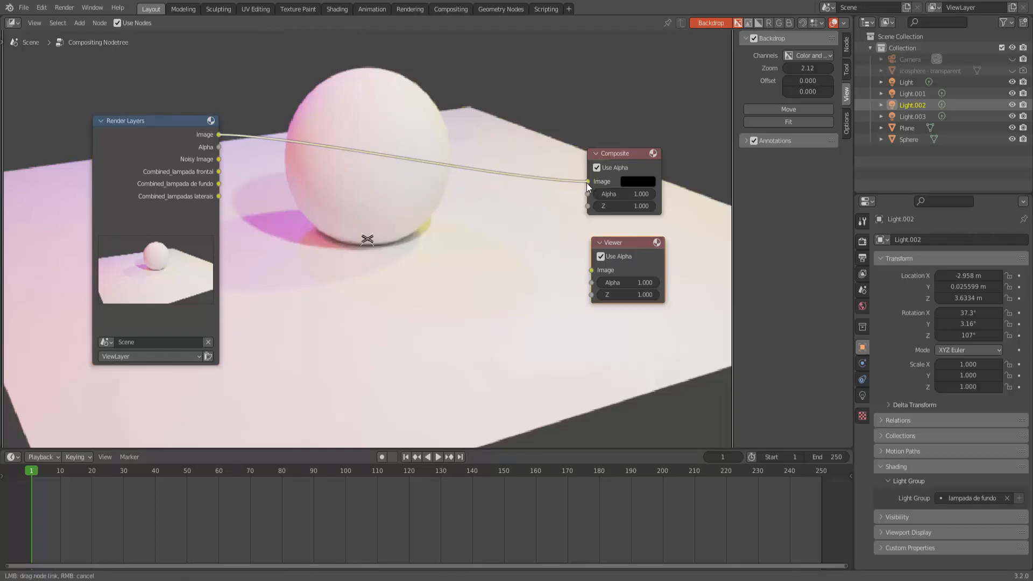
pyautogui.moveTo(586, 183); pyautogui.dragTo(592, 269)
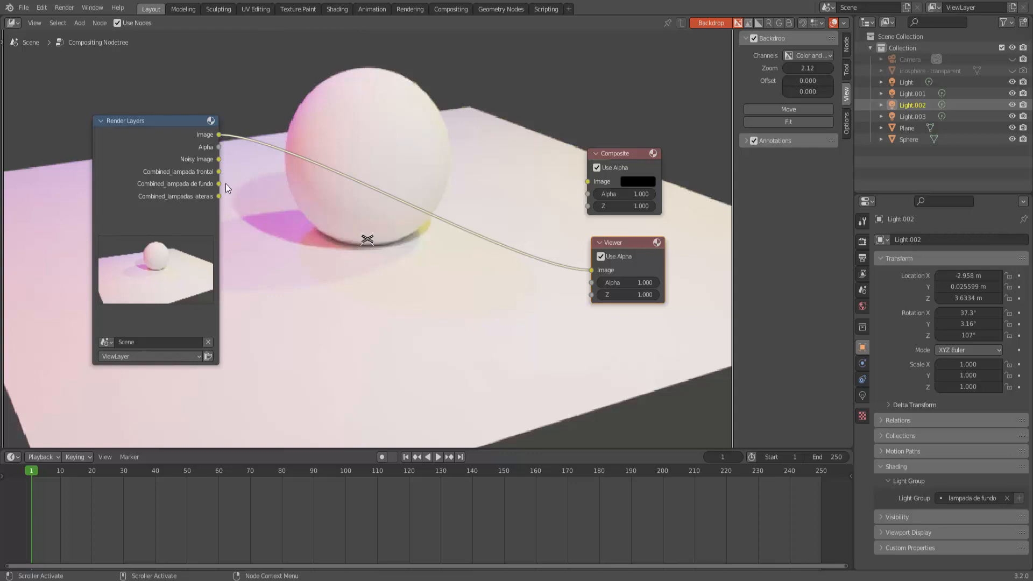
# Preview the Combined_lampada frontal, Combined_lampada de fundo and Combined_lampadas laterais passes one by one through the Viewer node
pyautogui.moveTo(218, 171); pyautogui.dragTo(590, 271)
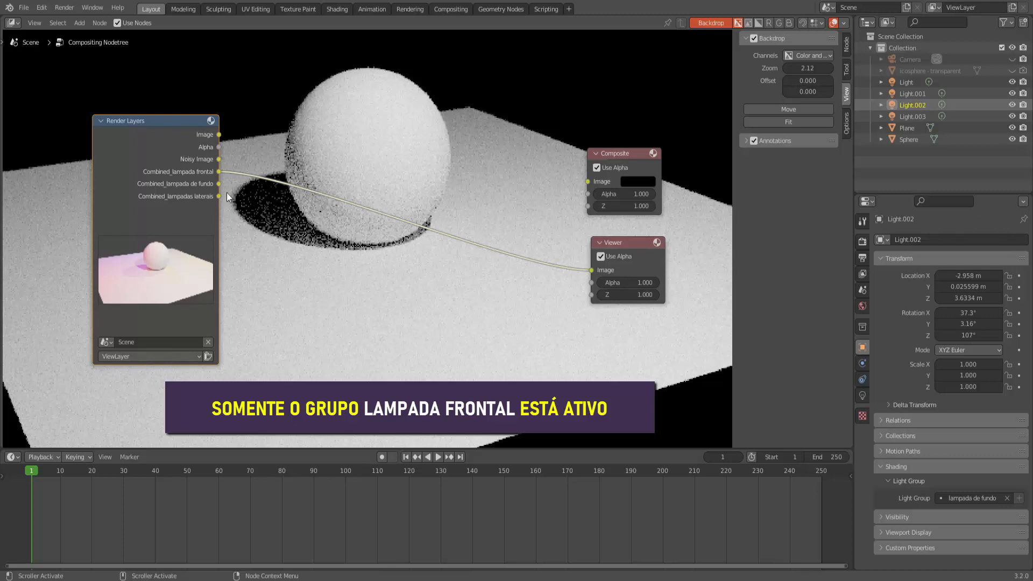
pyautogui.moveTo(218, 184); pyautogui.dragTo(583, 270)
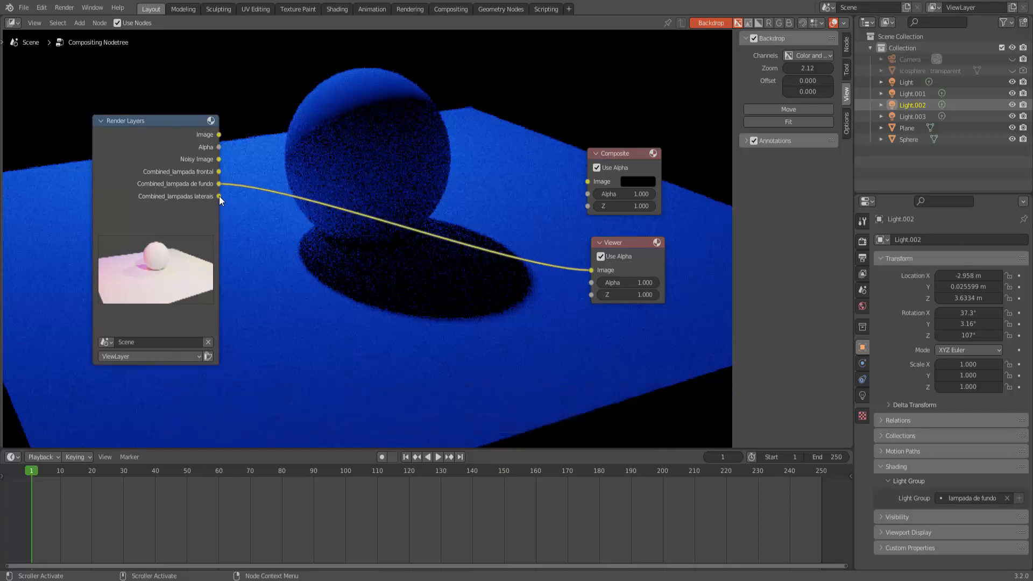
pyautogui.moveTo(219, 196); pyautogui.dragTo(593, 270)
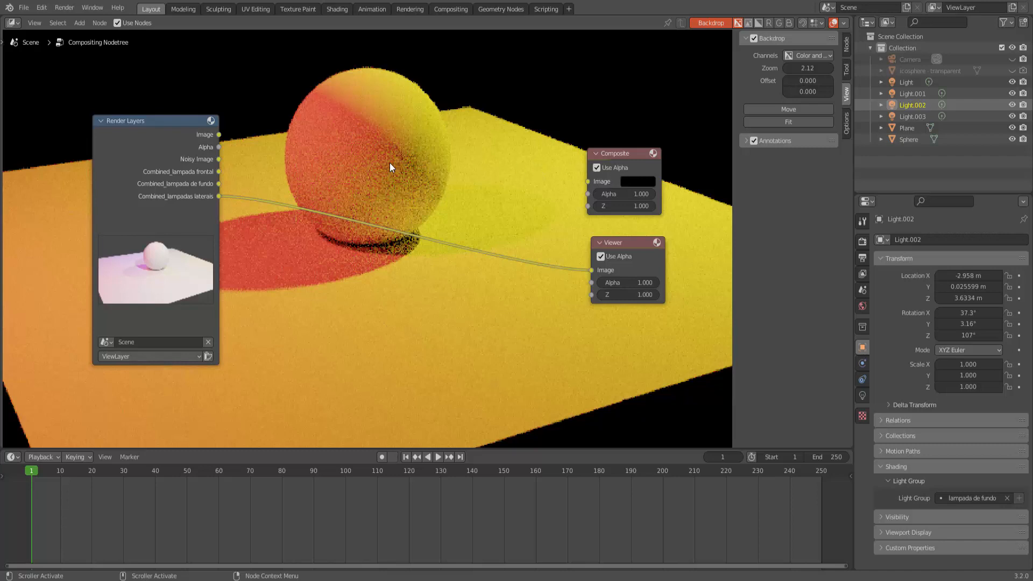
# Link the Render Layers Image output to both the Composite and Viewer nodes
pyautogui.moveTo(219, 135); pyautogui.dragTo(589, 183)
pyautogui.moveTo(218, 134); pyautogui.dragTo(593, 271)
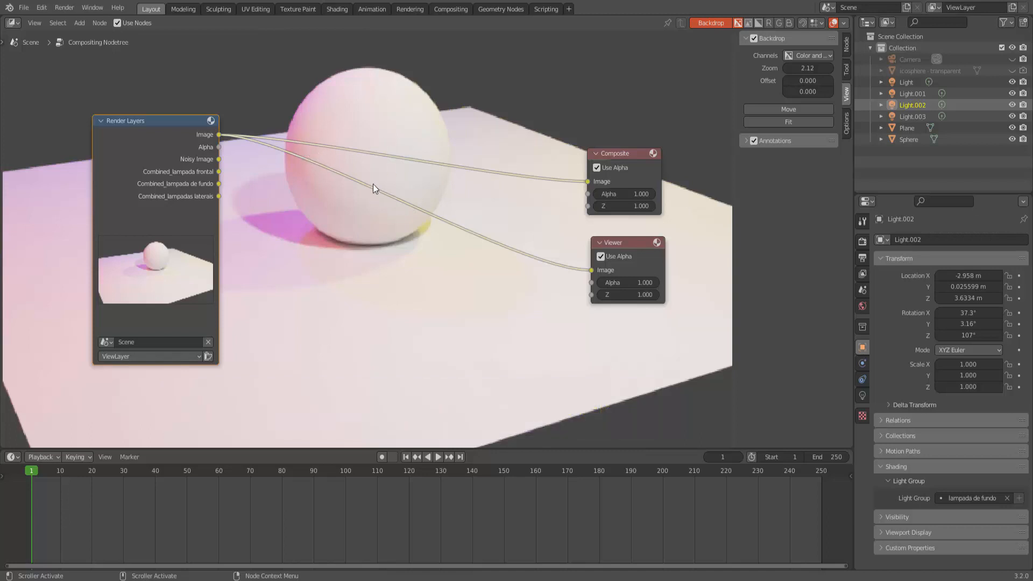
# Insert a Mix node before Composite, feed the Render Layers Image into both its image inputs, and link its output to Viewer as well
pyautogui.click(83, 25)
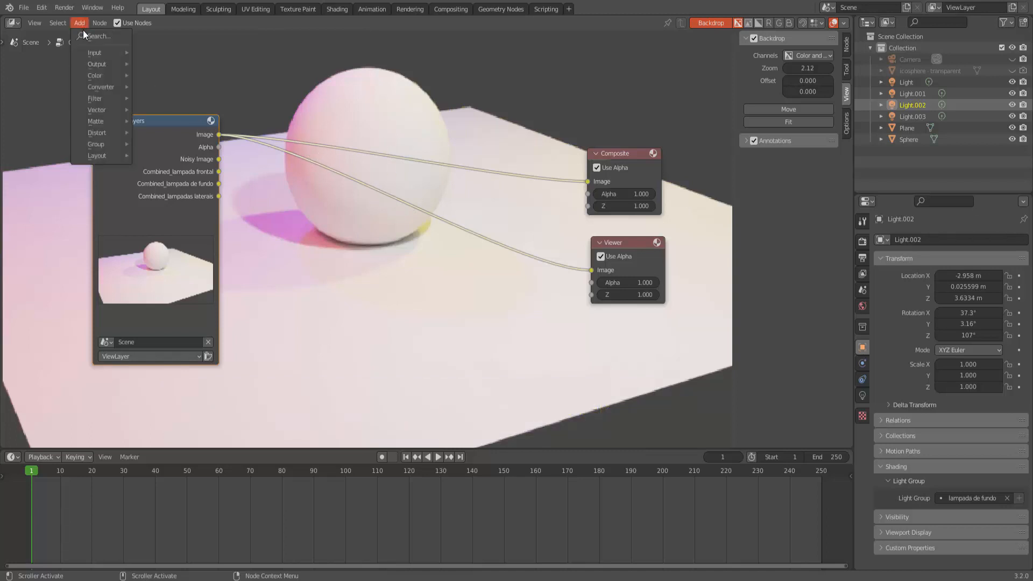
pyautogui.moveTo(97, 75)
pyautogui.click(160, 179)
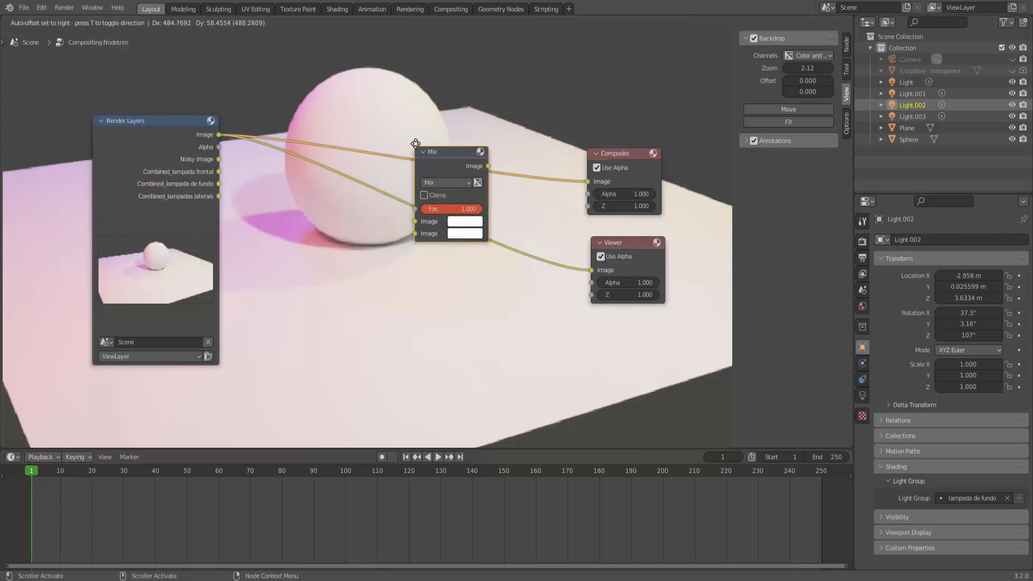
pyautogui.click(412, 133)
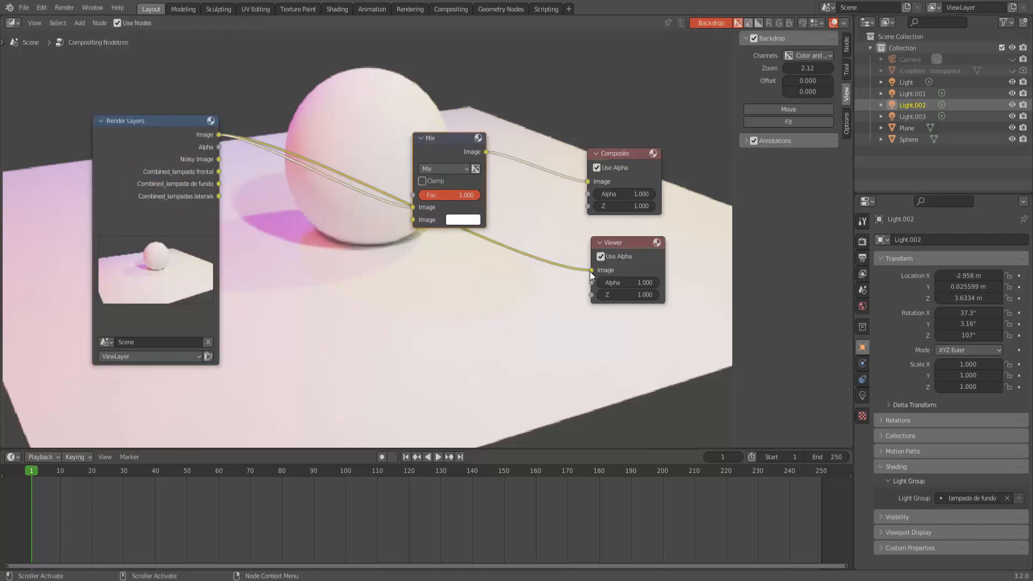
pyautogui.moveTo(592, 271); pyautogui.dragTo(413, 219)
pyautogui.moveTo(485, 152); pyautogui.dragTo(590, 270)
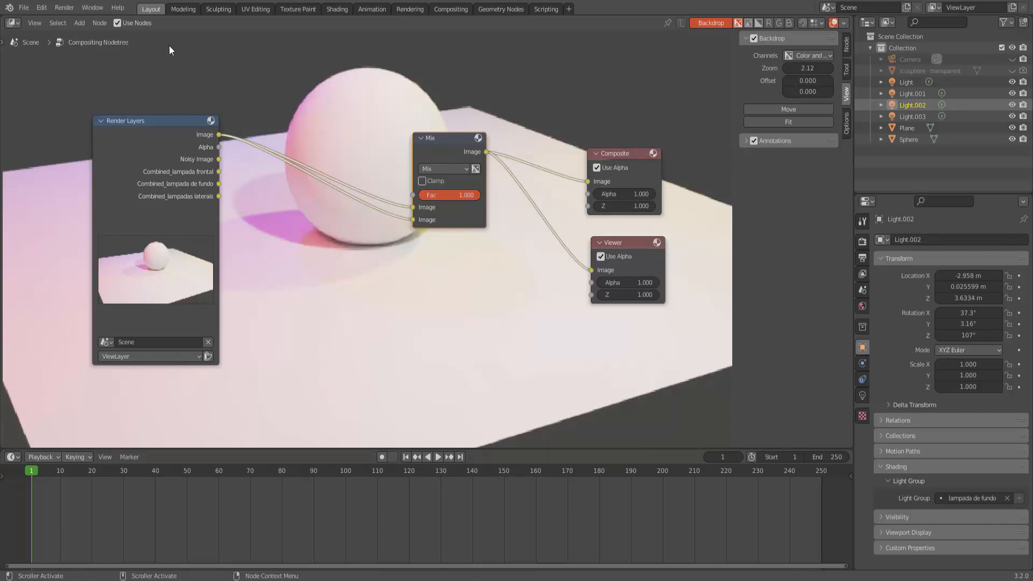
# Render a still image with the Render Layers Image feeding both Mix inputs, and close the render window
pyautogui.click(64, 8)
pyautogui.click(71, 21)
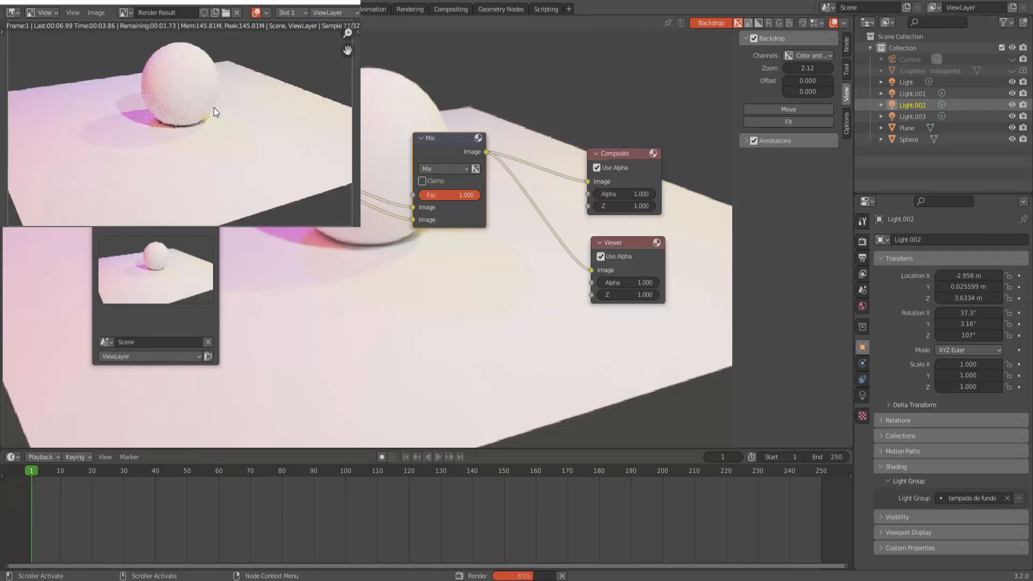
pyautogui.click(351, 4)
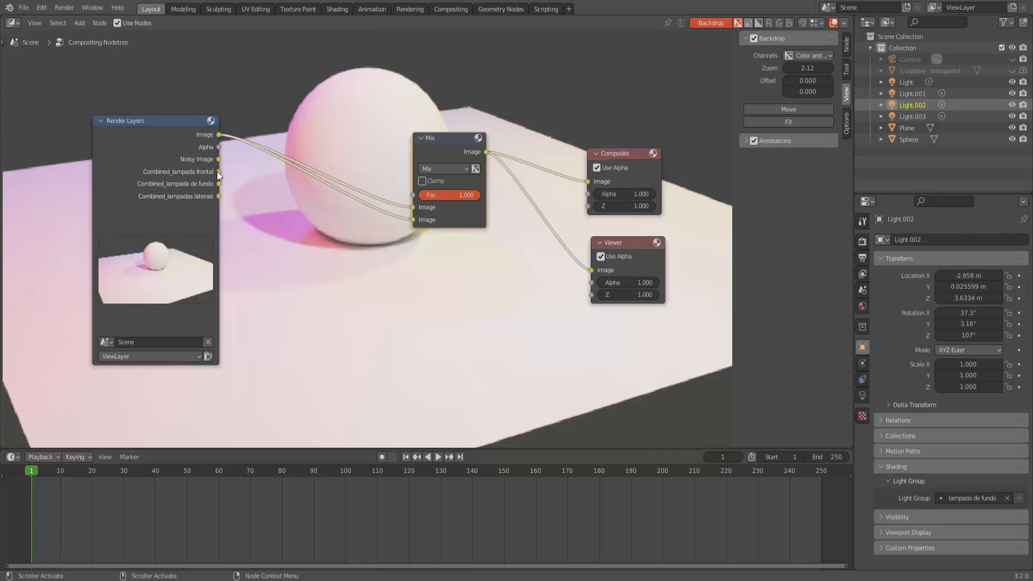
# Link Combined_lampada de fundo to the Mix node's first Image input and Combined_lampada frontal to the second, with Fac set to 0
pyautogui.moveTo(218, 171); pyautogui.dragTo(270, 154)
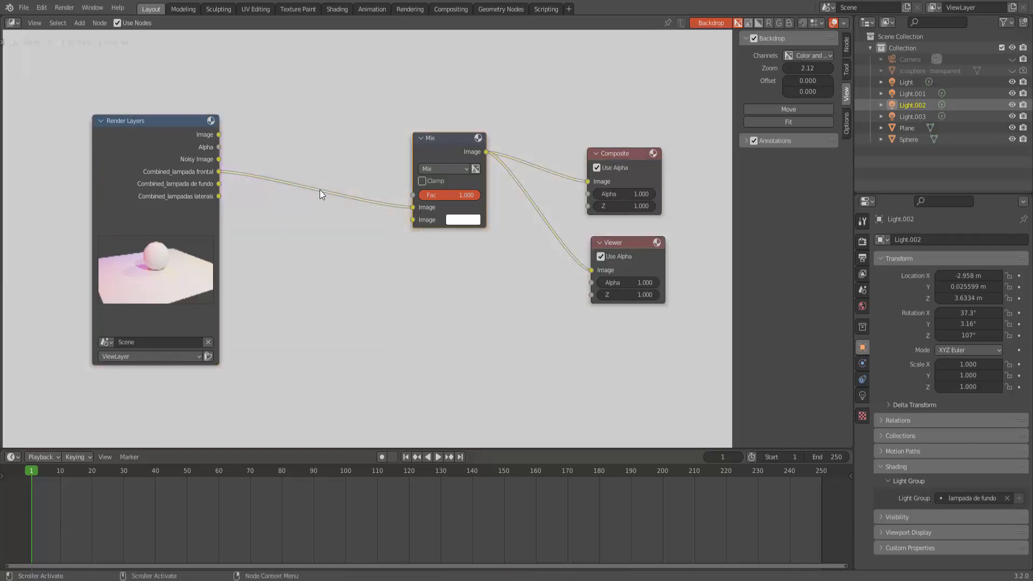
pyautogui.moveTo(466, 195); pyautogui.dragTo(348, 213)
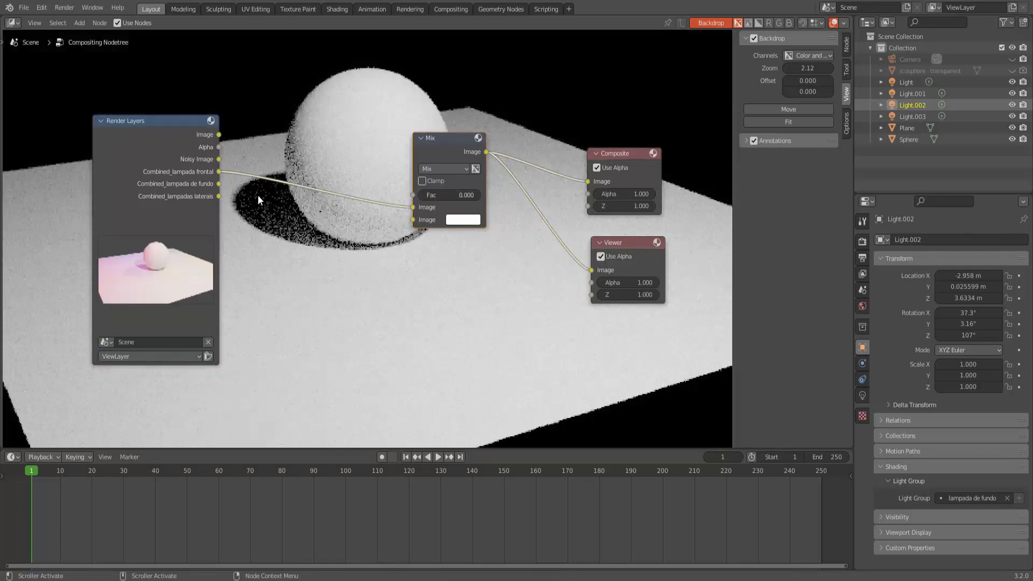
pyautogui.moveTo(218, 183); pyautogui.dragTo(413, 219)
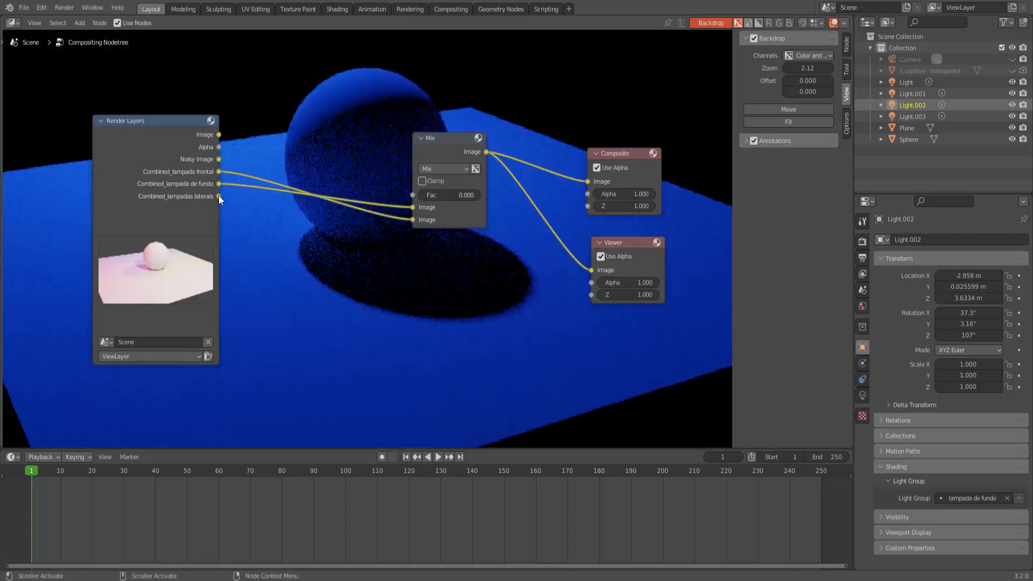
# Render a still image with the front and back light group passes mixed, and close the render window
pyautogui.click(69, 11)
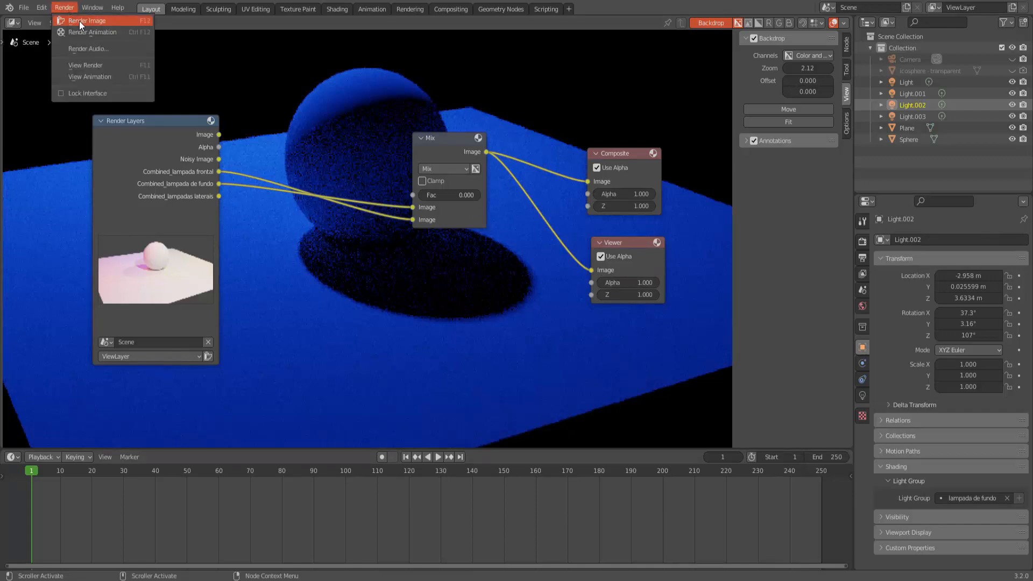
pyautogui.click(79, 21)
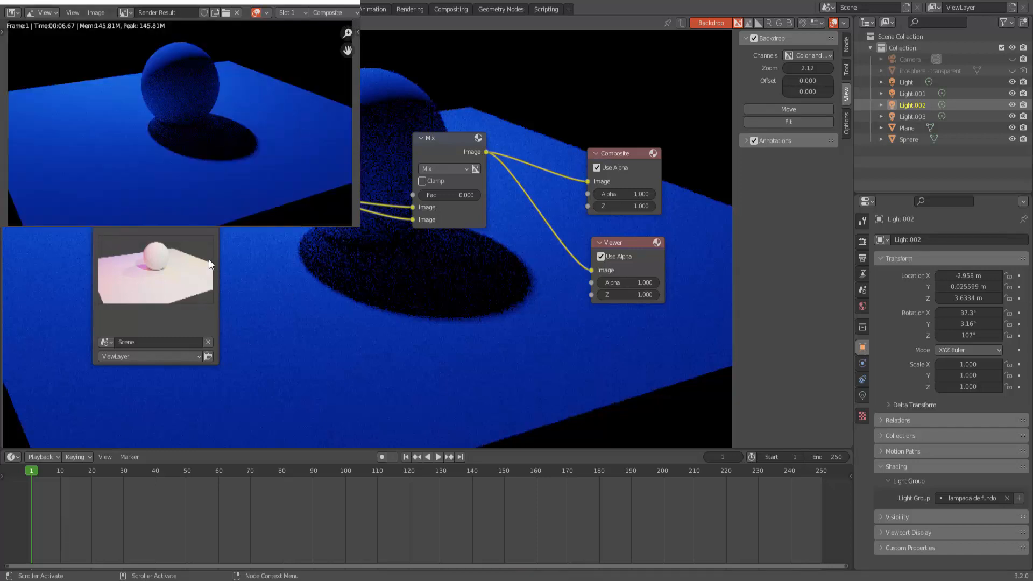
pyautogui.click(350, 2)
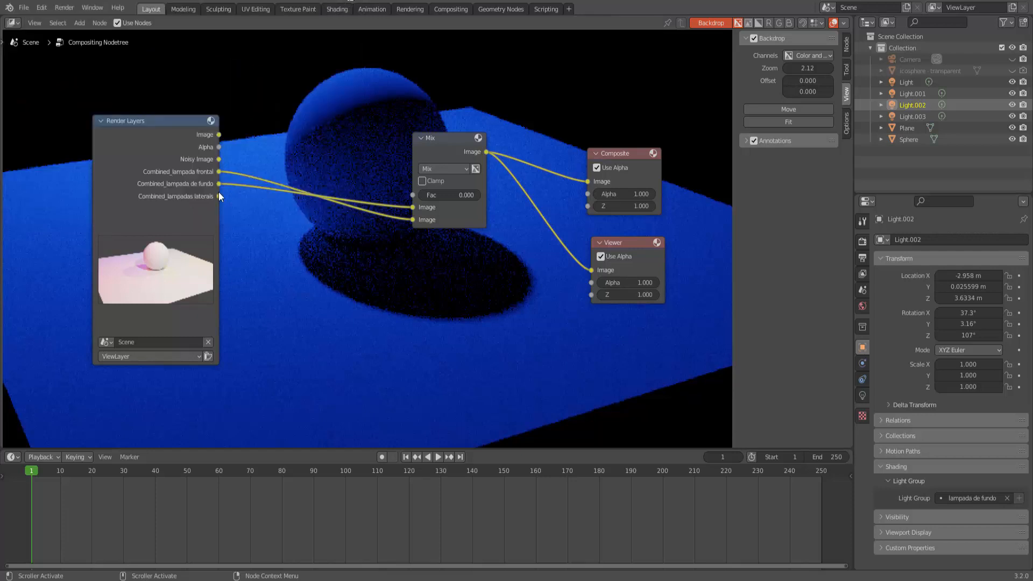